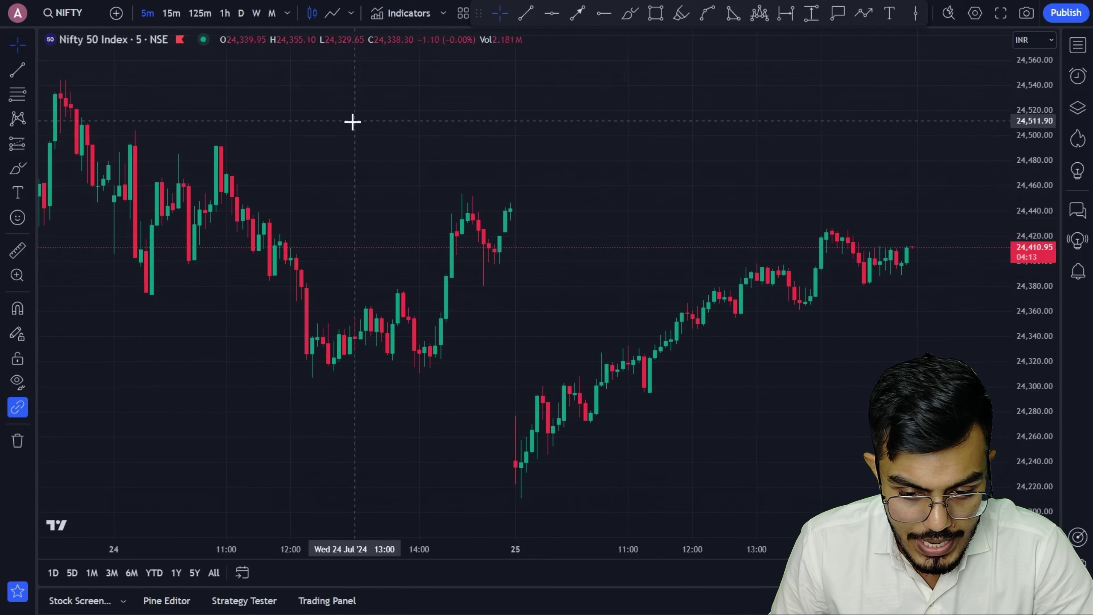
Add the Supertrend (10, 3) indicator to the Nifty 50 chart and review its bands.
drag(352, 120, 435, 130)
drag(761, 160, 628, 168)
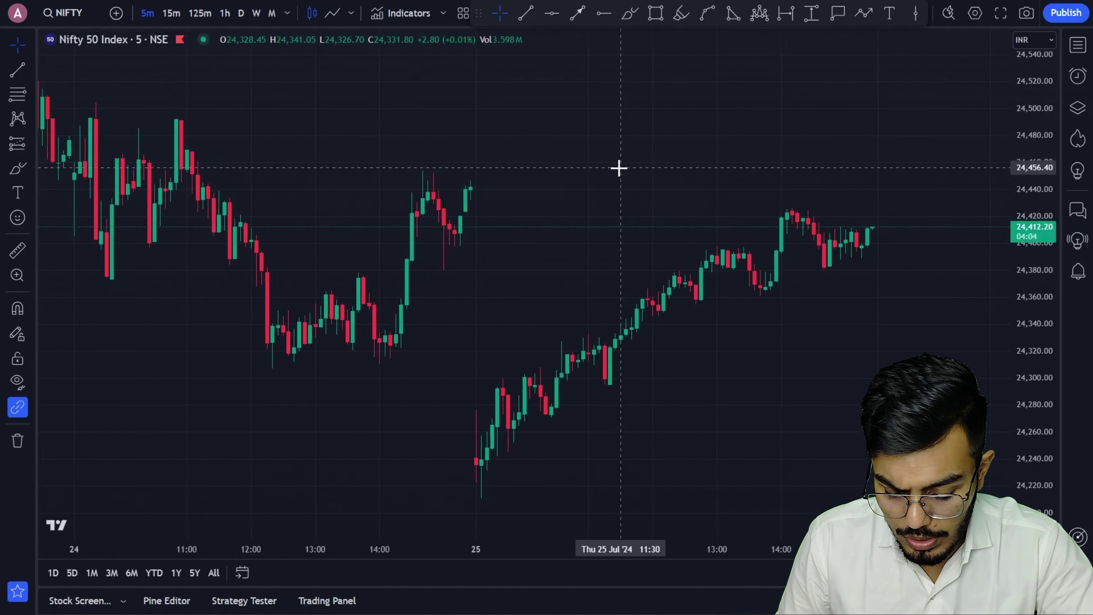
key(slash)
text(s)
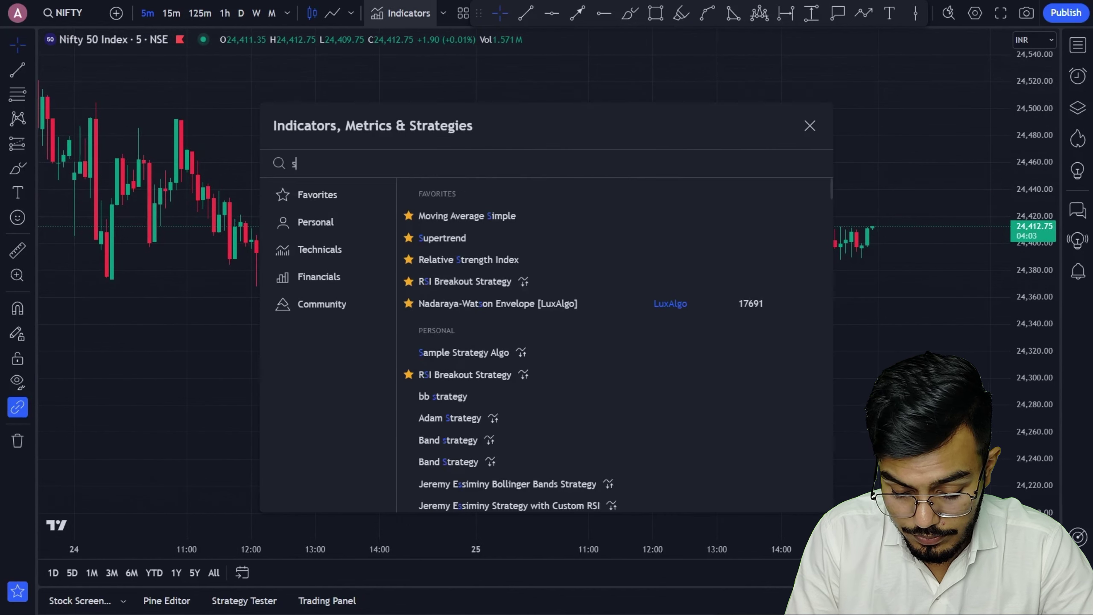
text(upert)
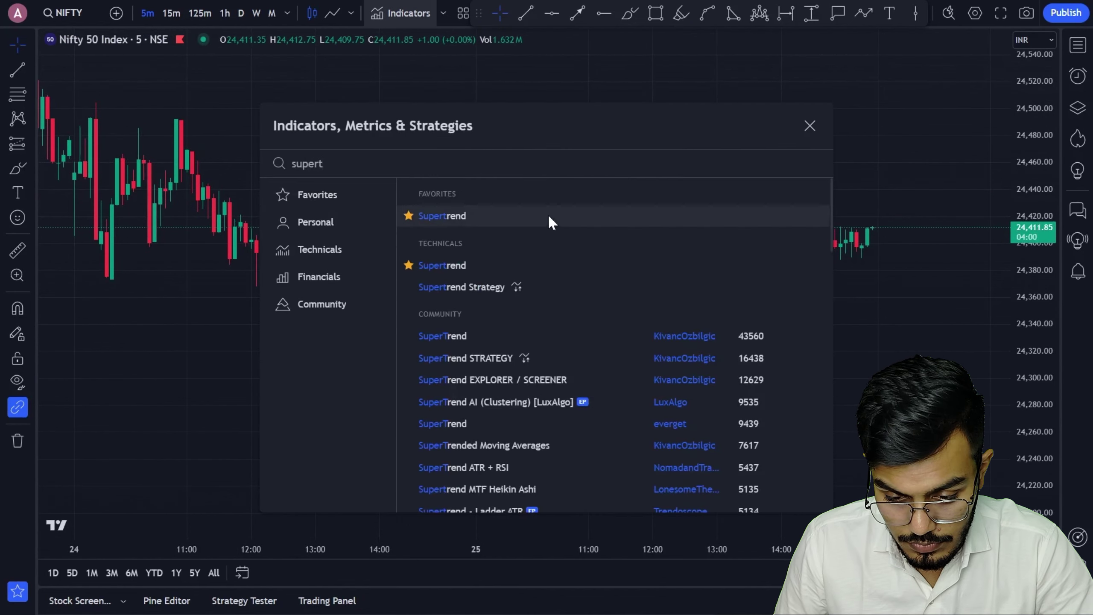
click(549, 215)
click(811, 126)
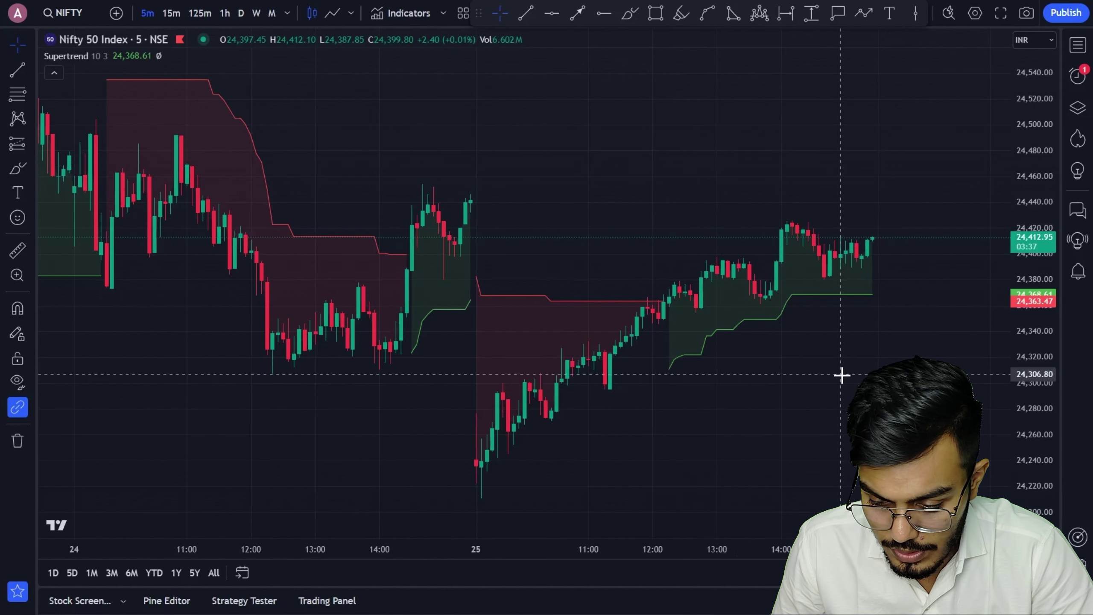
drag(843, 373, 772, 400)
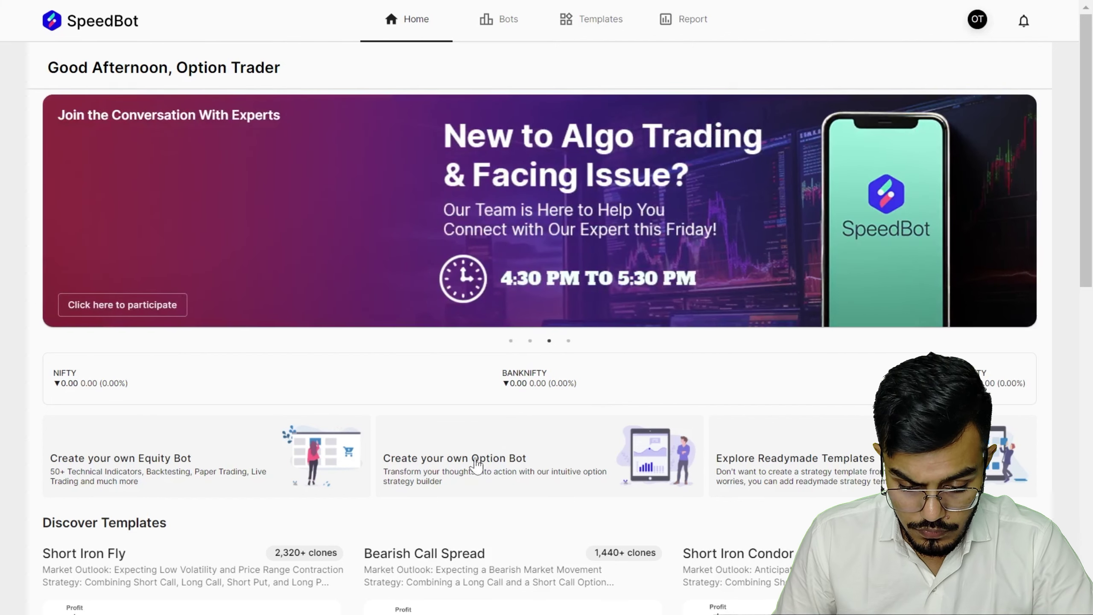
Start a custom option bot and name it 'TradingView Supertrend Bot'.
click(493, 466)
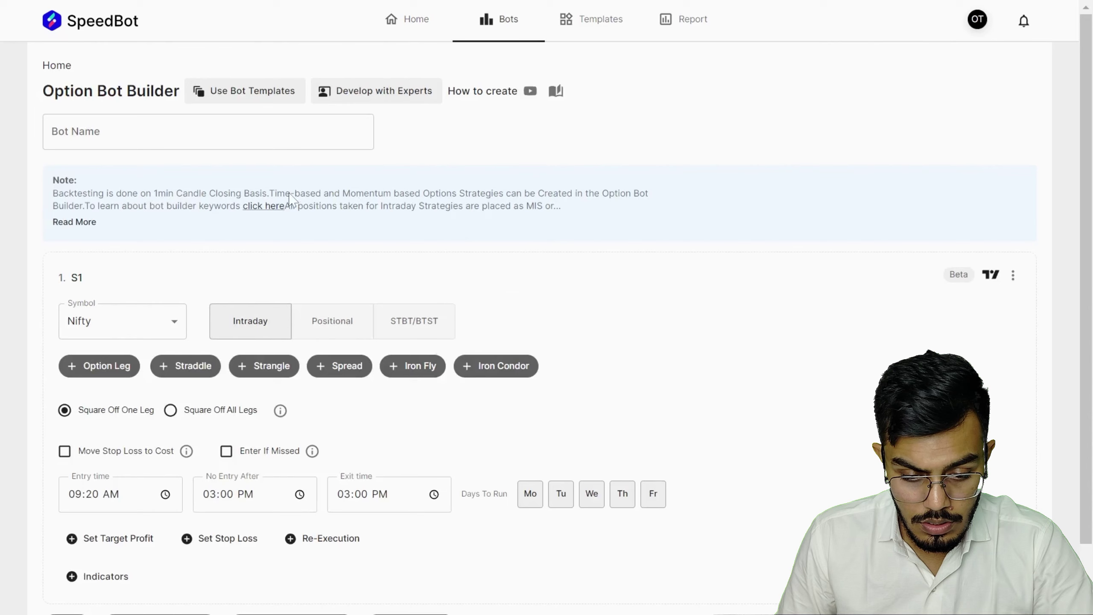
click(108, 120)
click(109, 131)
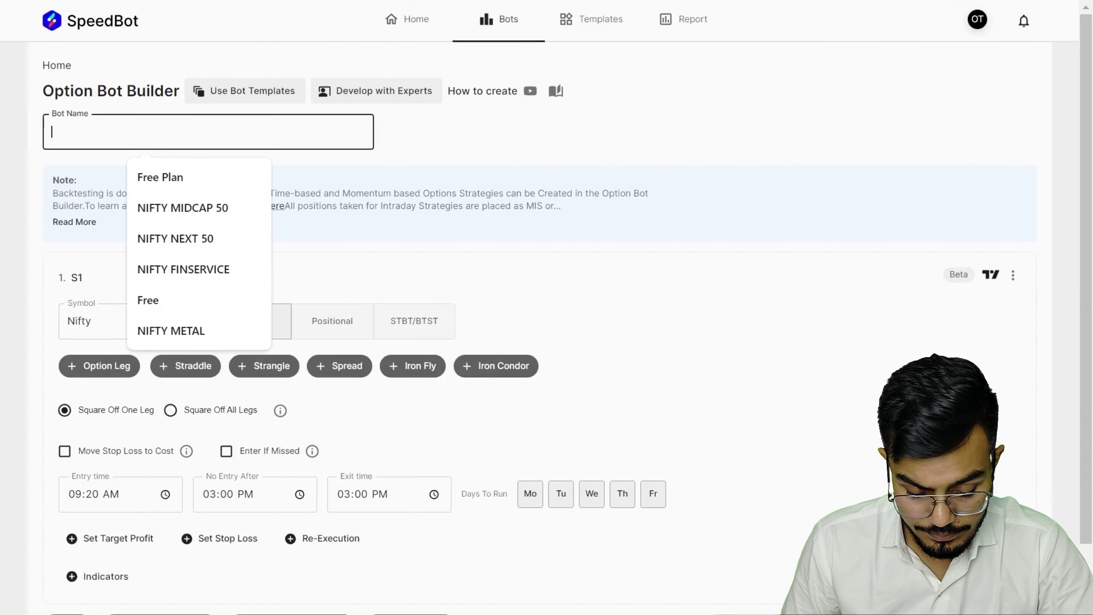
text(TradingVie)
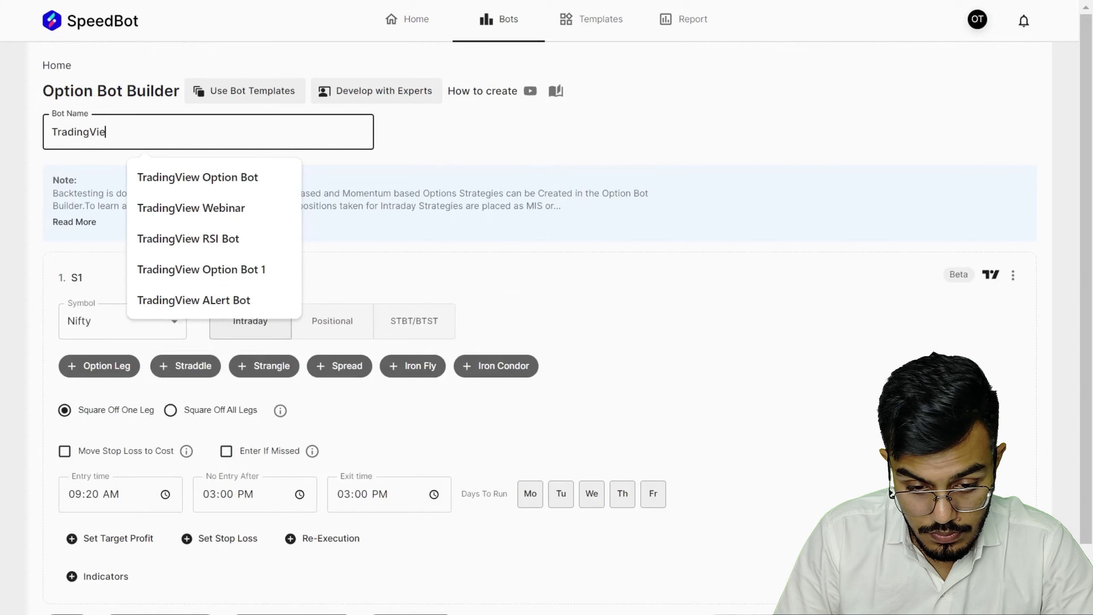
text(w Super)
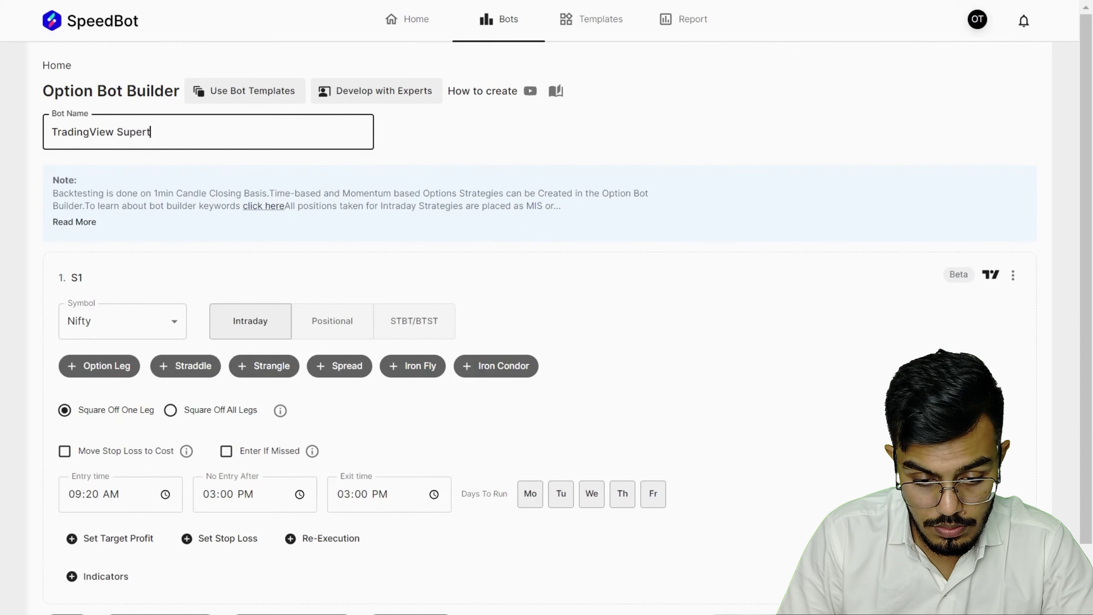
text(t)
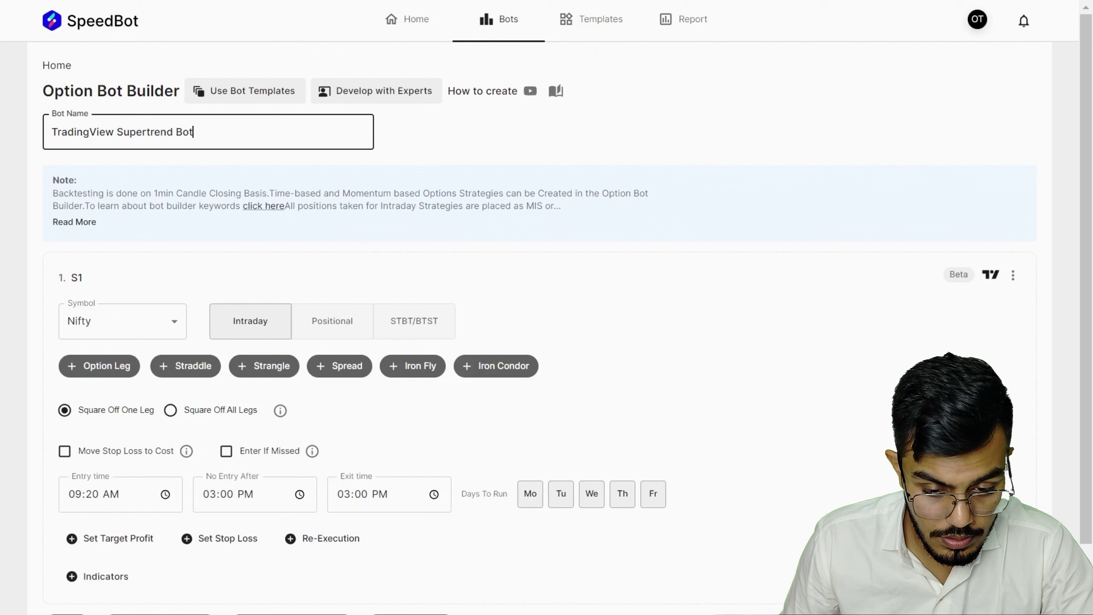
click(469, 167)
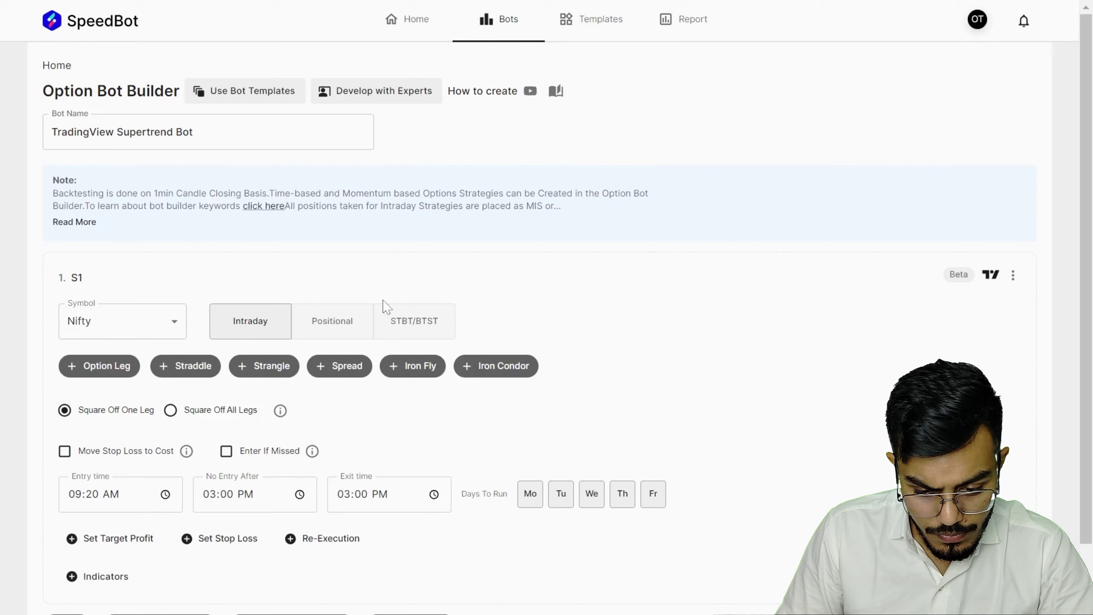
scroll(393, 308, down, 1)
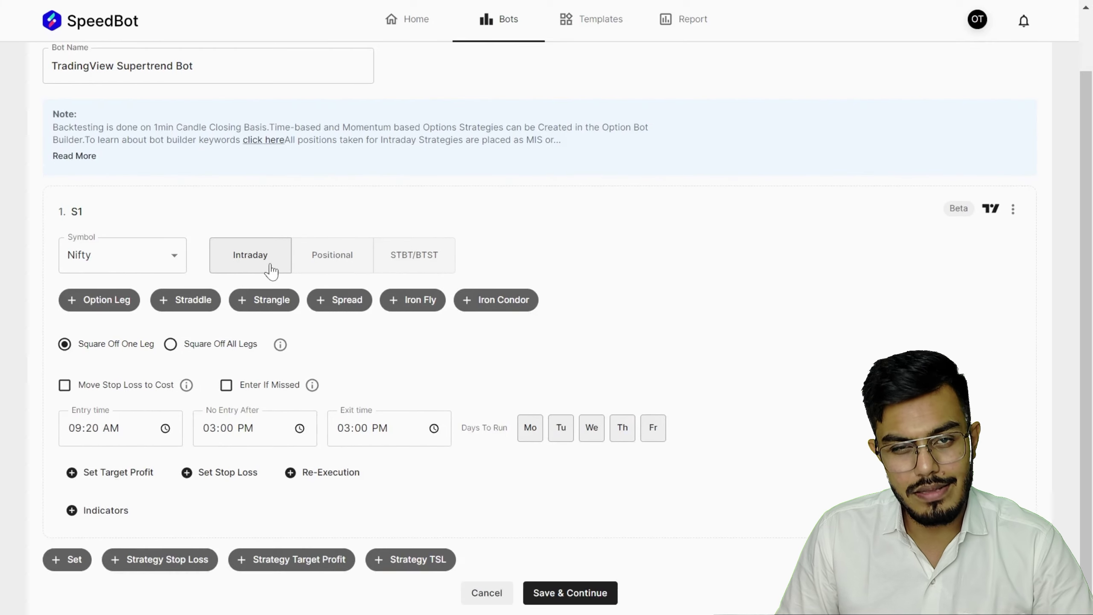
Add Leg1 to S1: buy 1 lot of the ATM call, current-week expiry.
click(98, 304)
key(alt+Tab)
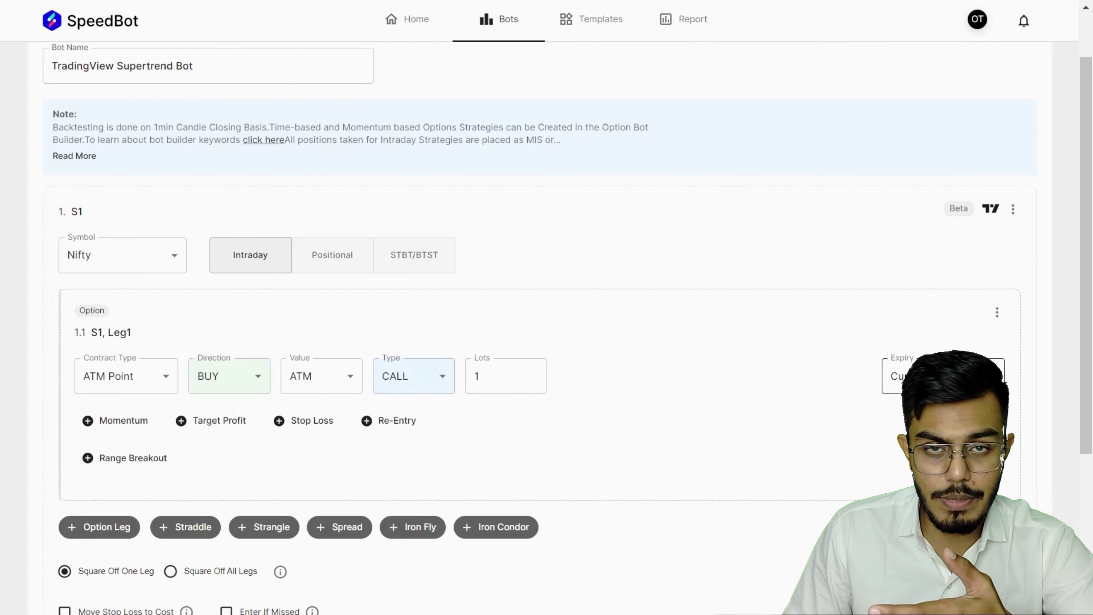
scroll(615, 377, down, 2)
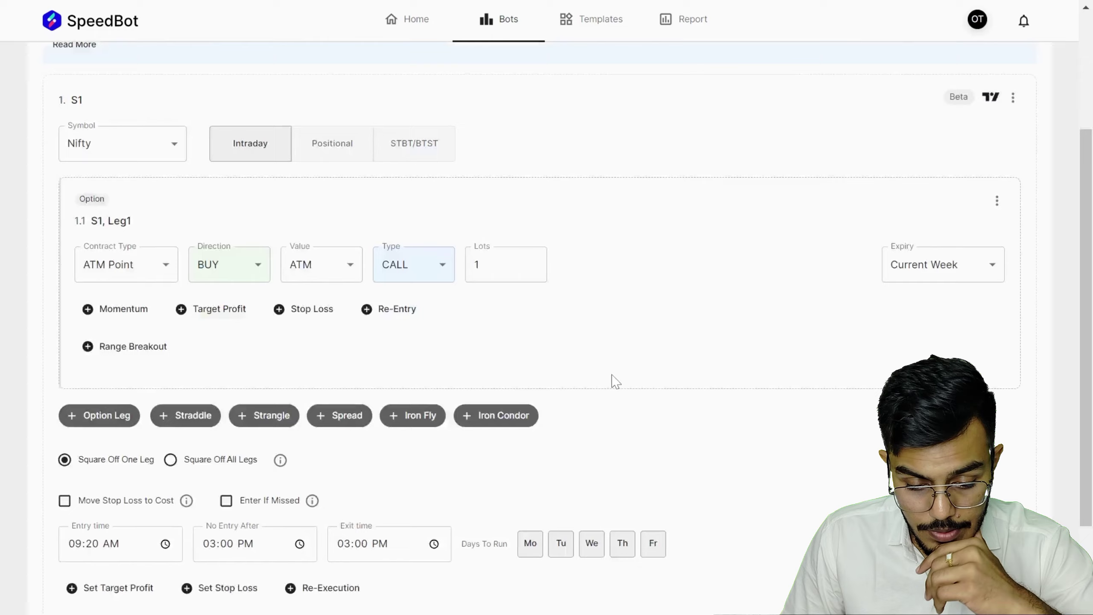
scroll(615, 385, down, 2)
Save the bot and its backtest parameters, then go back to Edit Strategy.
click(589, 585)
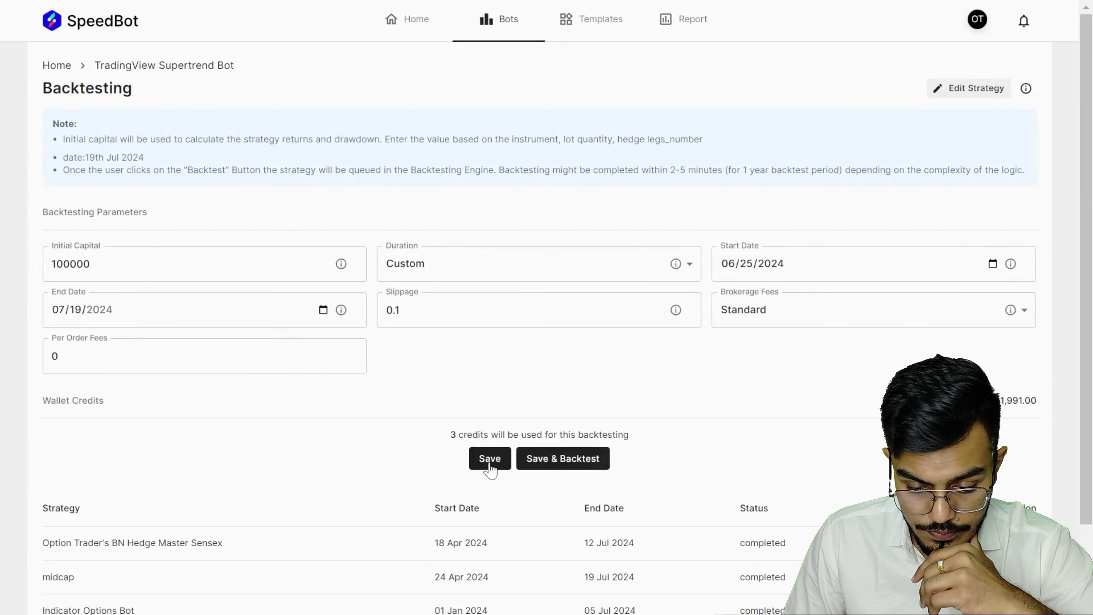
click(489, 460)
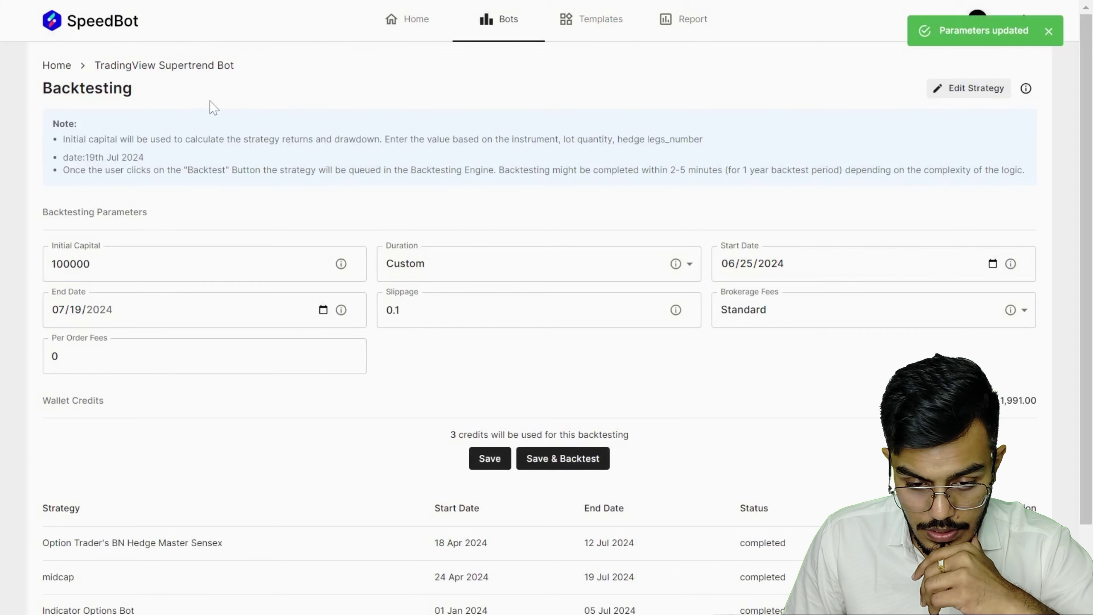
click(957, 90)
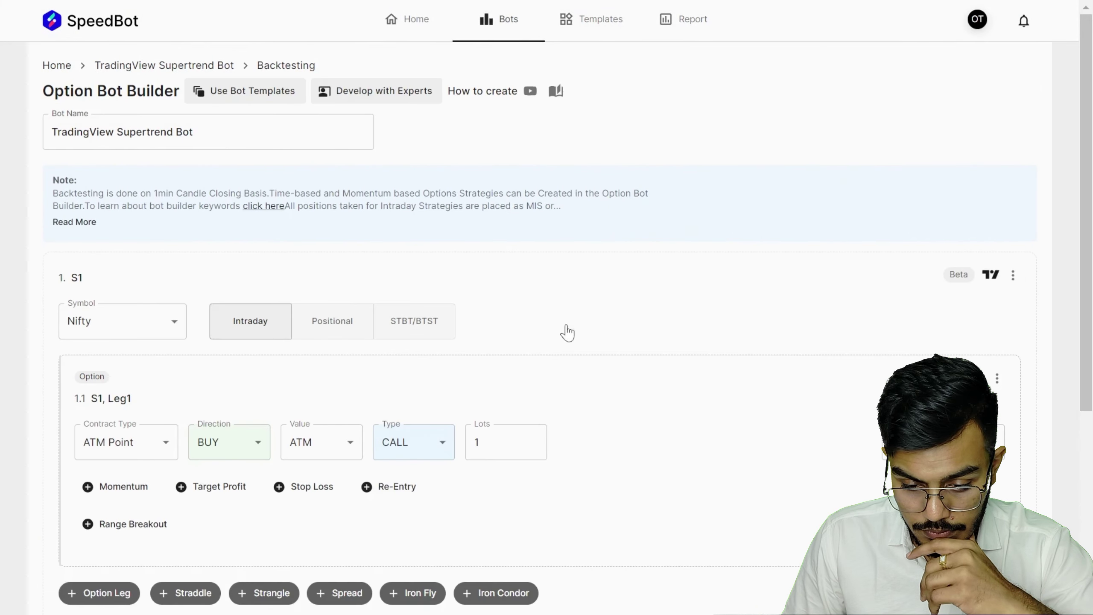
scroll(989, 202, down, 1)
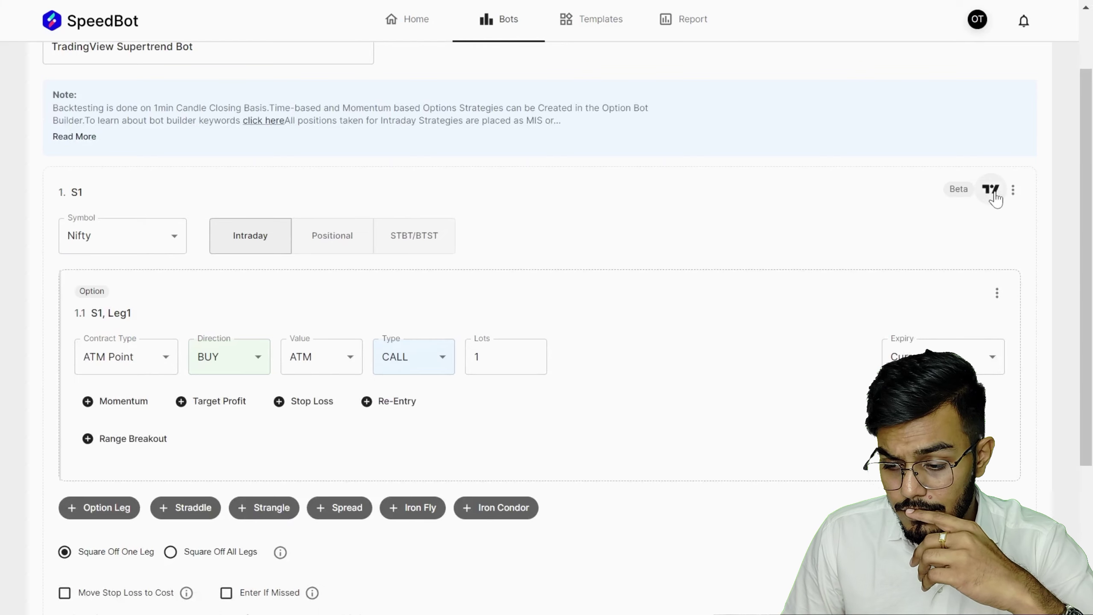
Open S1's TradingView external signal configuration and pick the Indicator signal type.
click(991, 190)
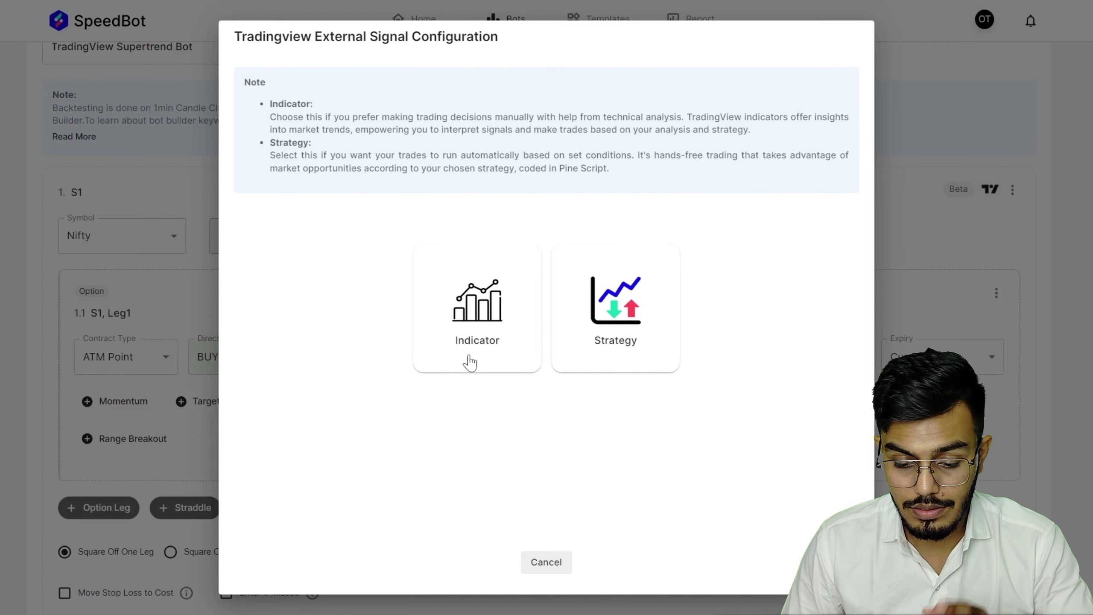
click(473, 331)
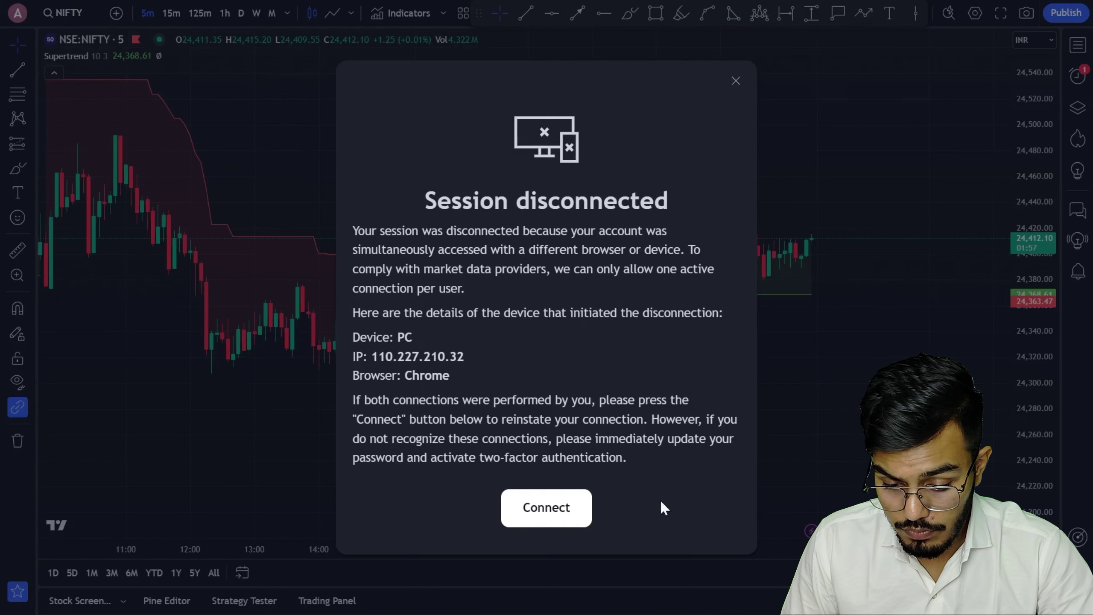
Reconnect the TradingView session and start a new alert on NIFTY.
click(547, 507)
click(1078, 74)
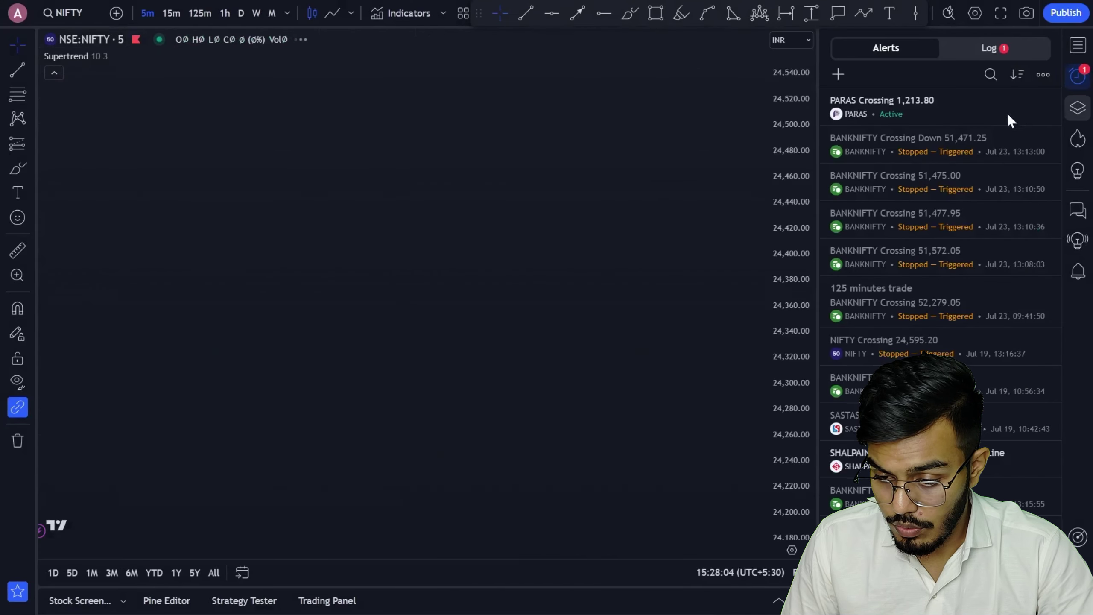
click(840, 76)
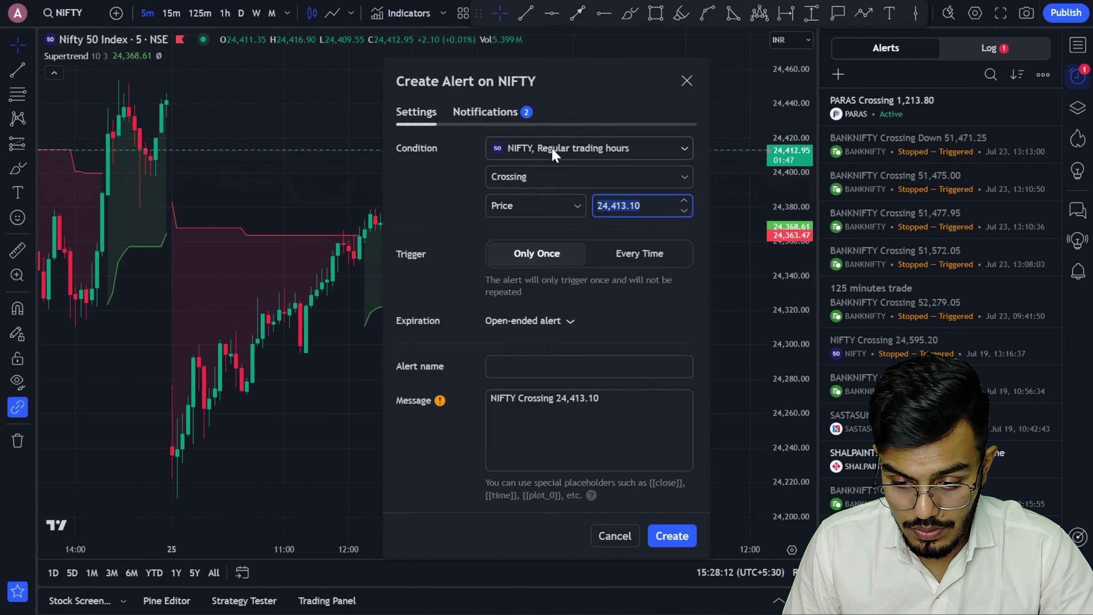
Set the alert condition to Supertrend (10, 3) Downtrend to Uptrend, triggering once per bar close.
click(554, 154)
click(553, 191)
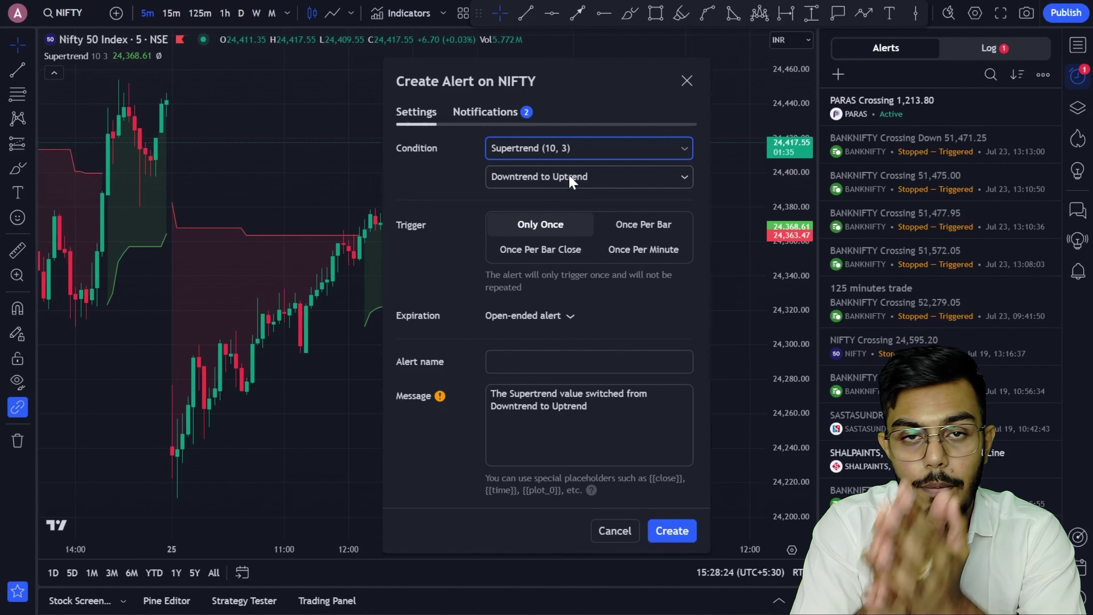
click(569, 174)
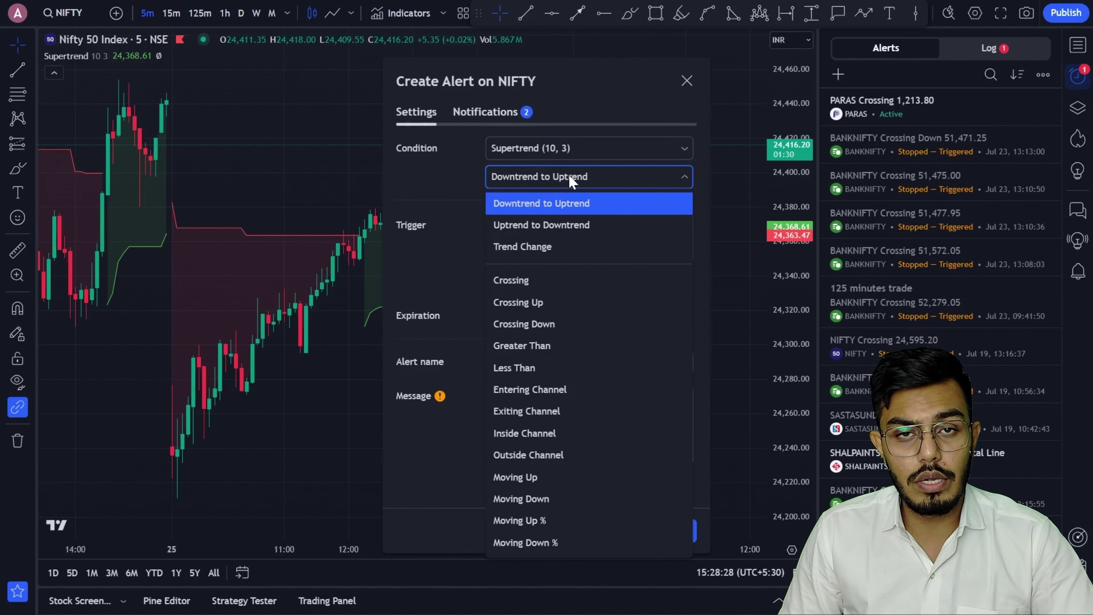
click(569, 174)
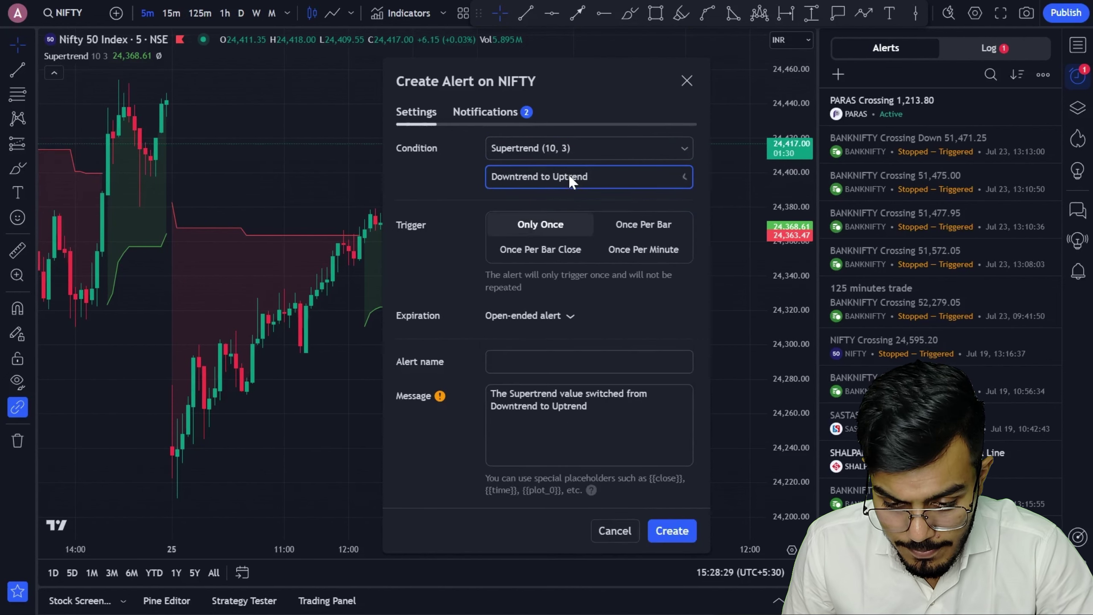
click(535, 252)
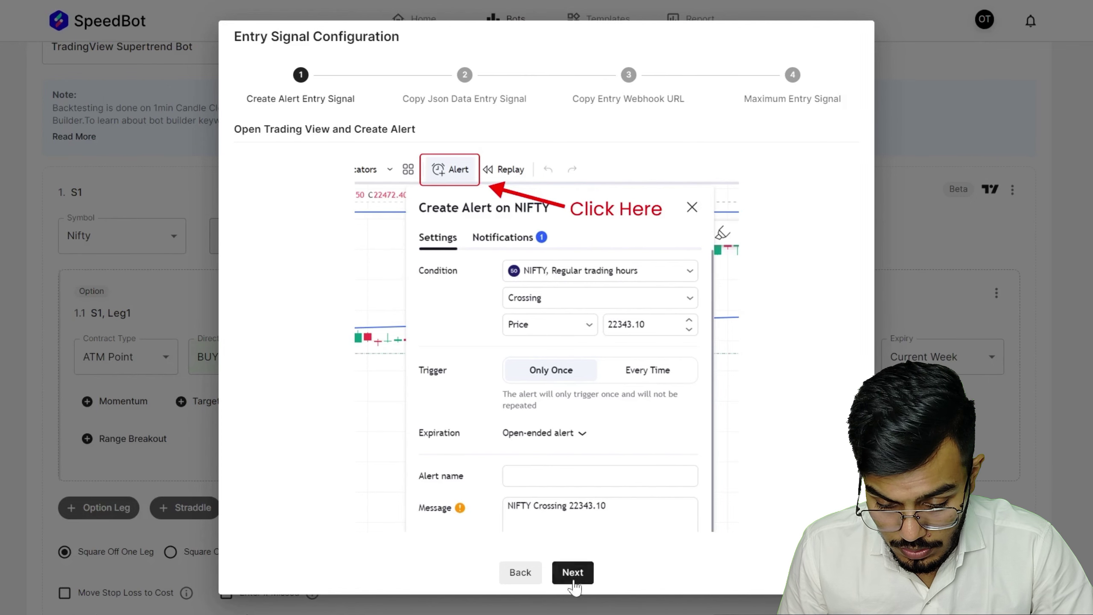
Advance to the 'Copy Json Data Entry Signal' step and copy the S1 JSON message.
click(573, 574)
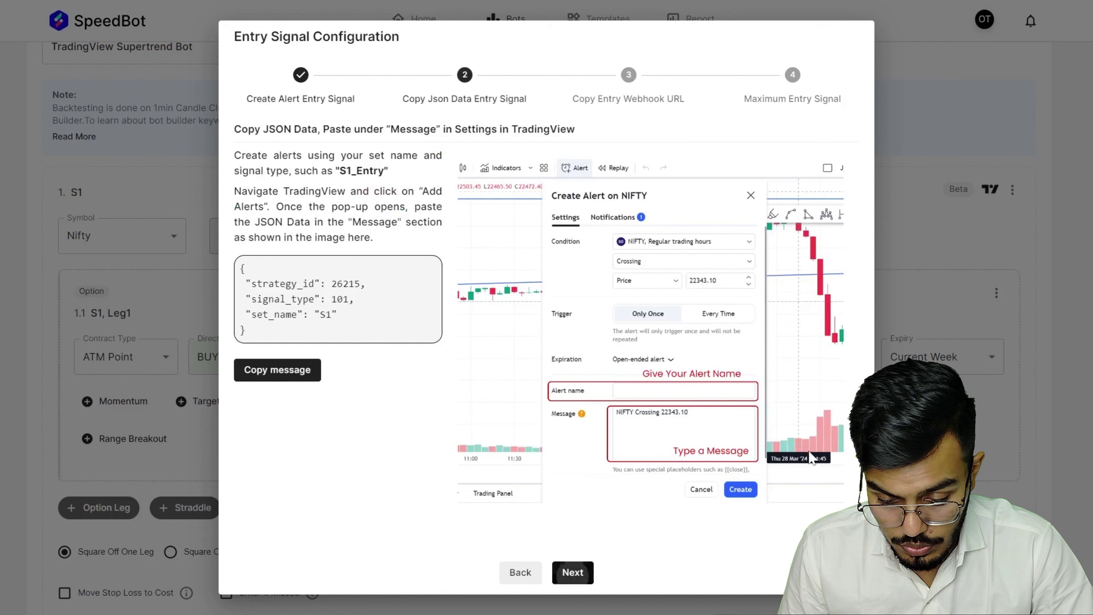
click(282, 370)
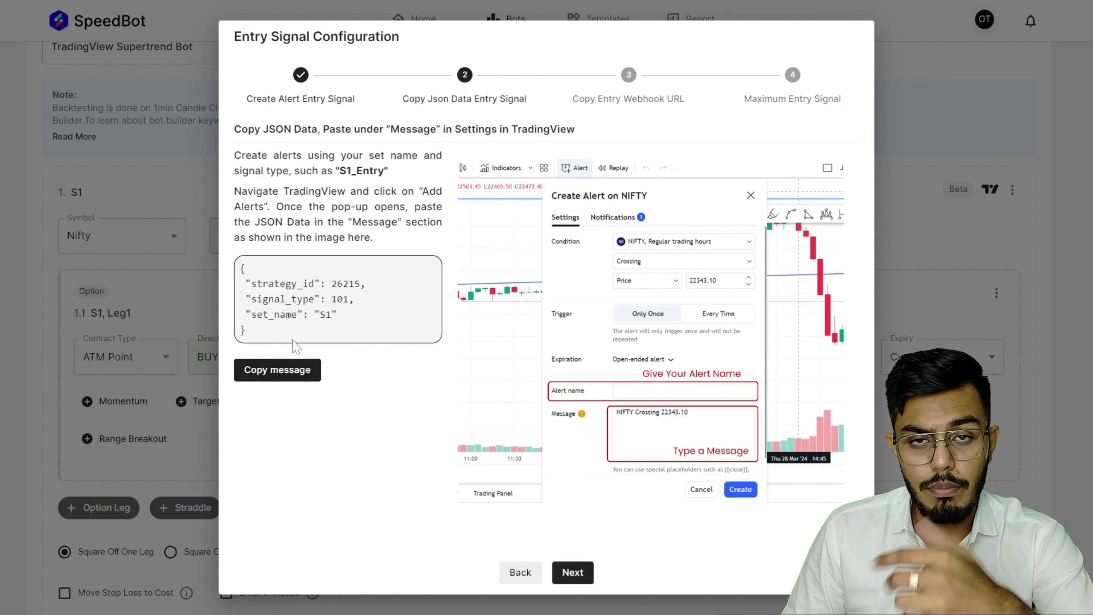
click(290, 371)
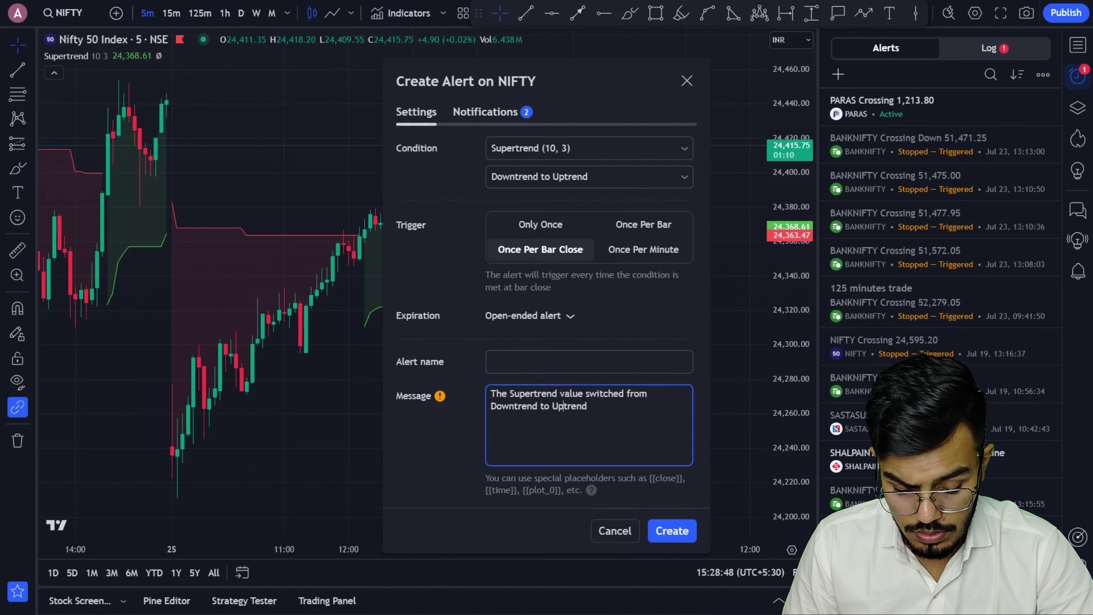
Replace the alert message with the copied JSON and name the alert 'Supertrend Long CE Entry'.
key(ctrl+a)
text({"strategy_id":26215,"signal_type":101,"set_name":"S1"})
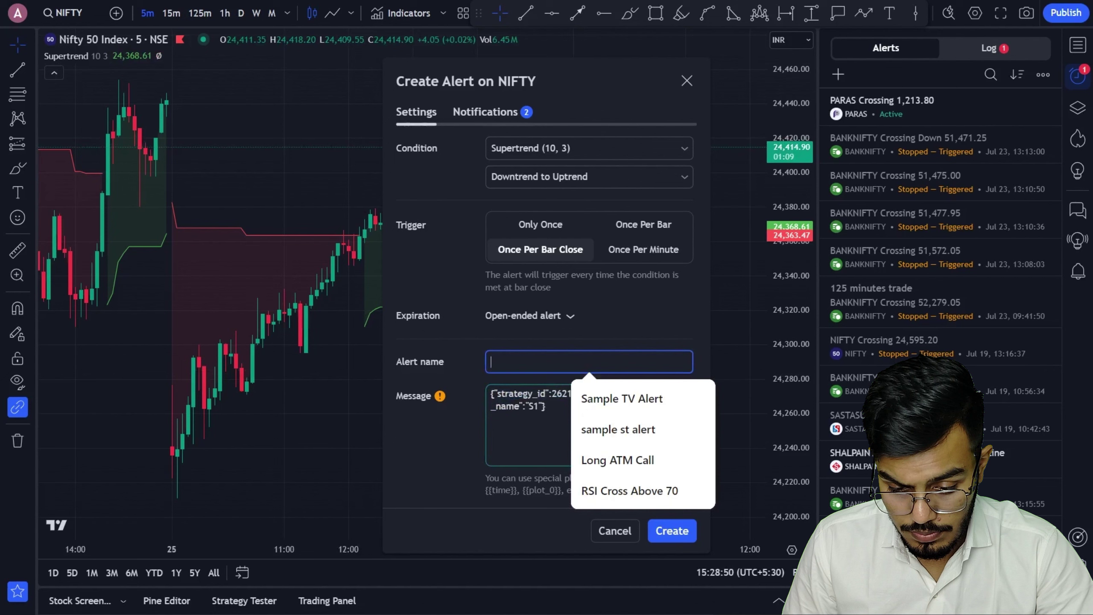
text(Su)
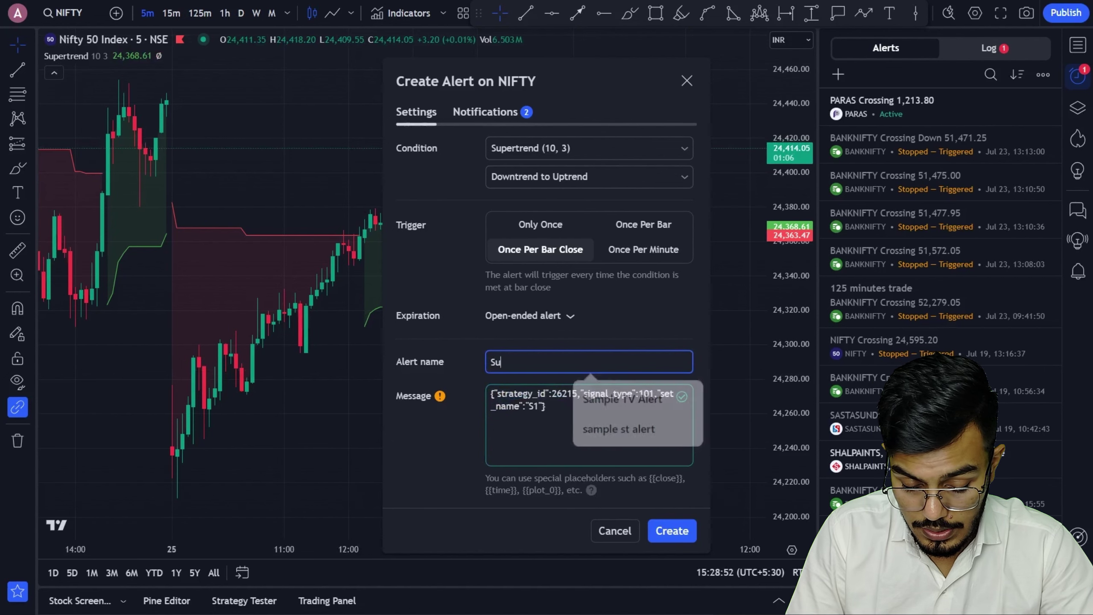
text(pertrend L)
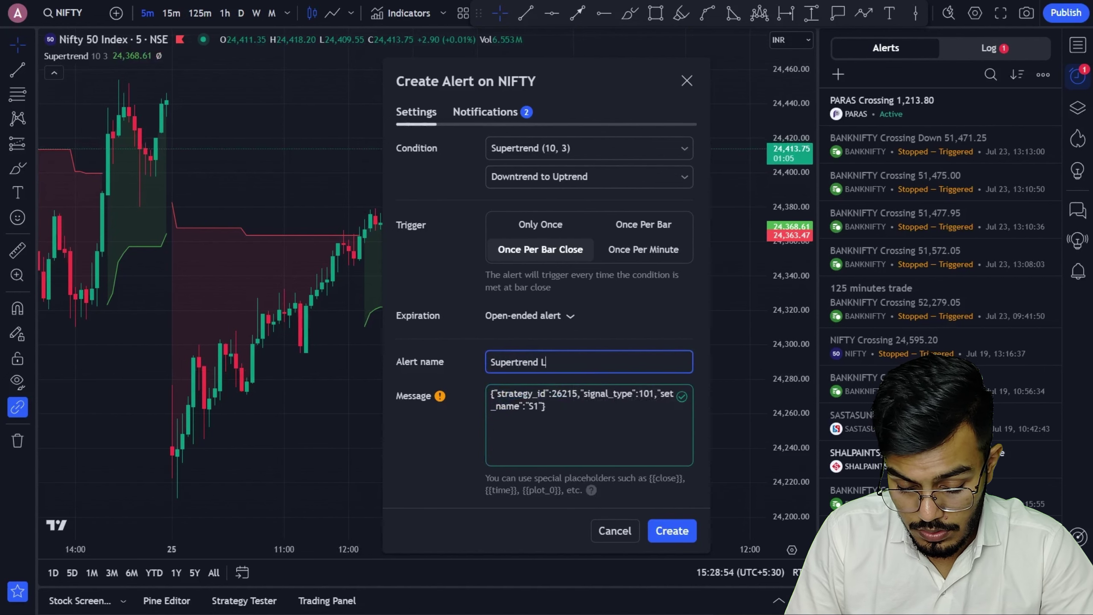
text(ionong CE Entert)
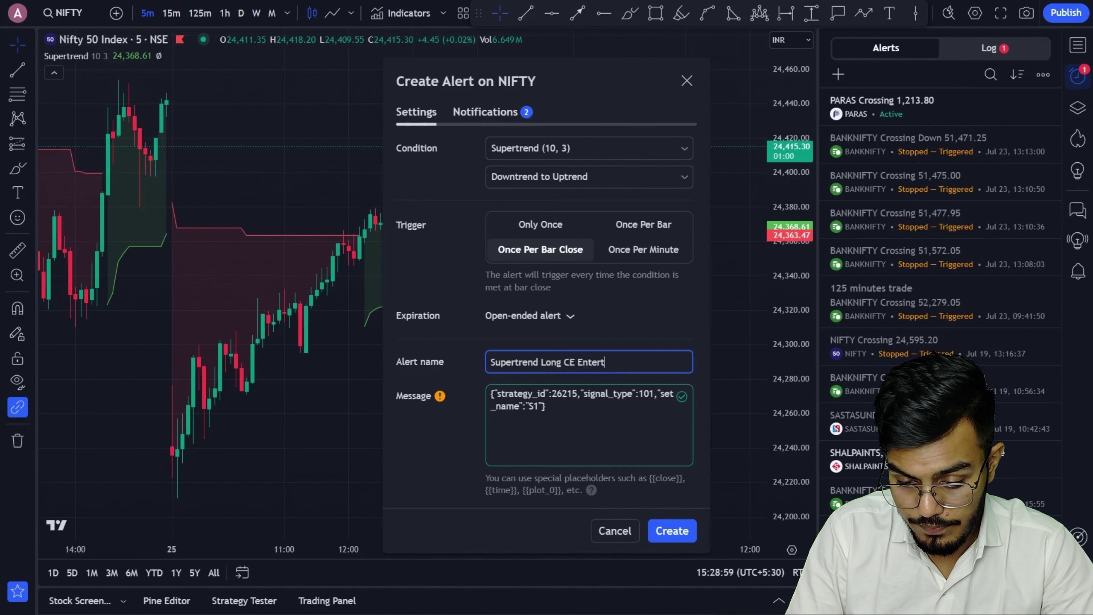
key(BackSpace)
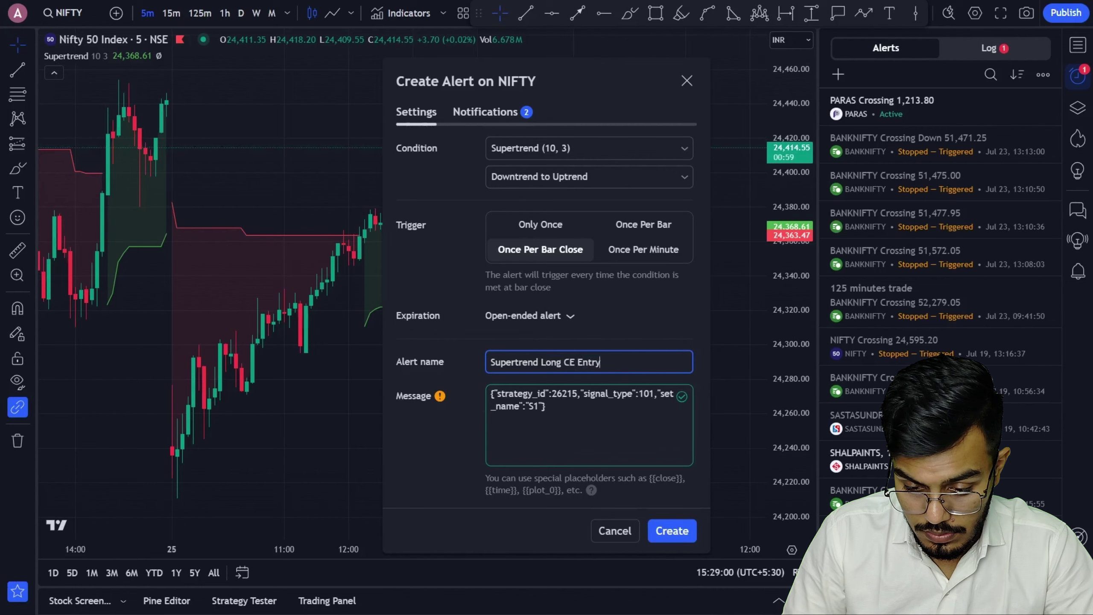
key(alt+Tab)
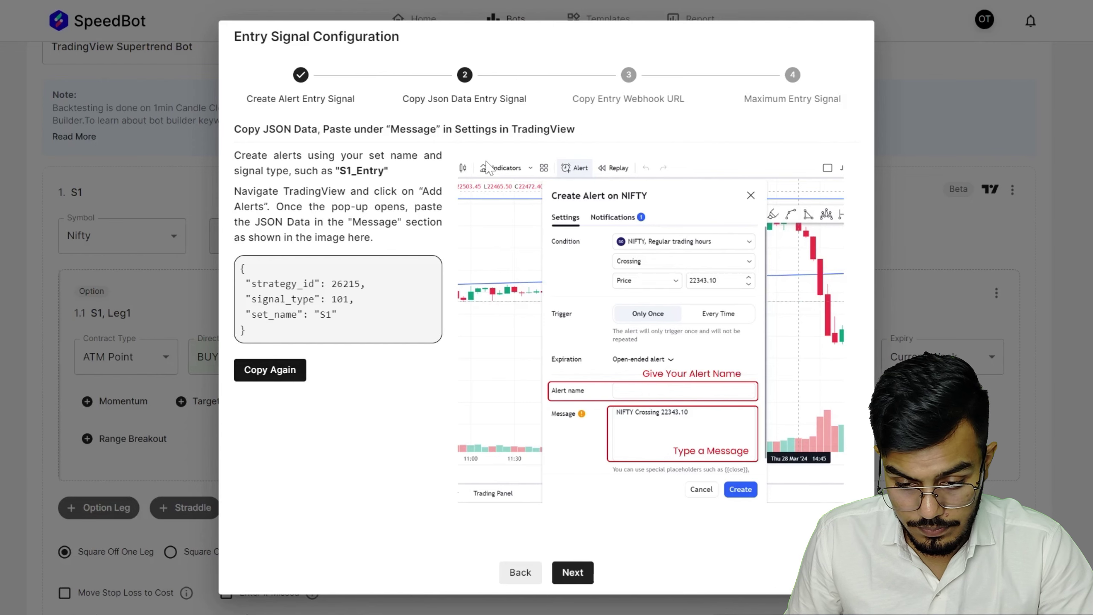
Advance to 'Copy Entry Webhook URL' and copy the Connection URL.
click(574, 572)
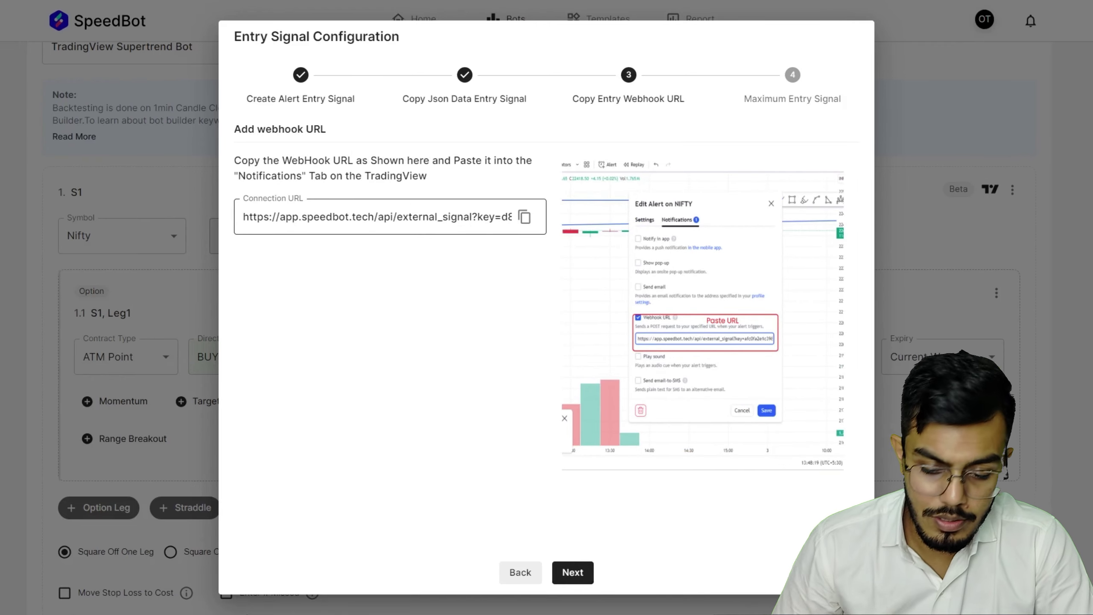
click(525, 217)
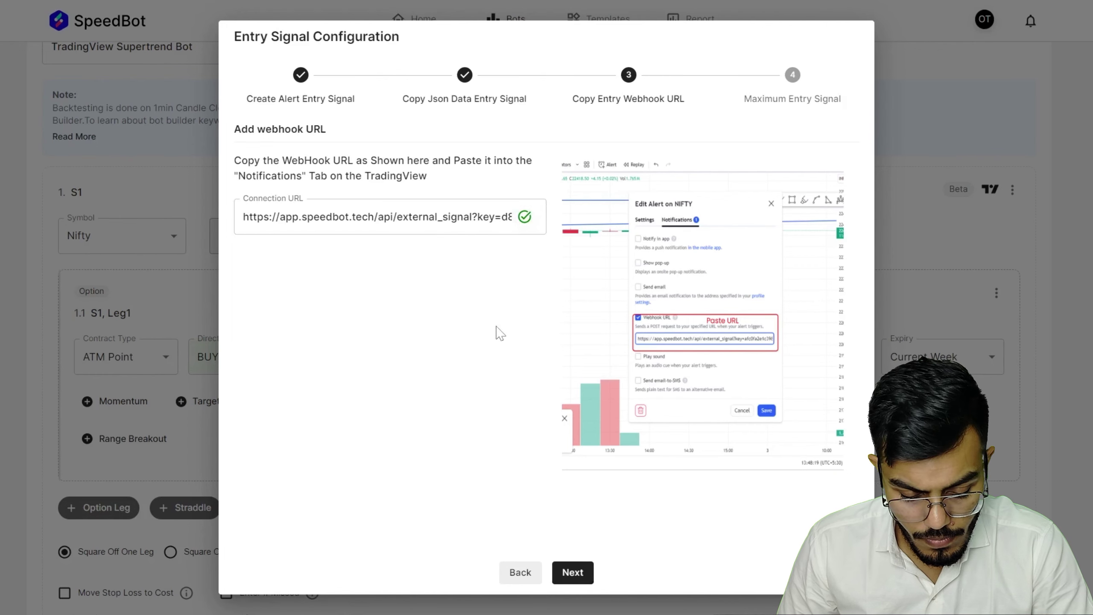
key(alt+Tab)
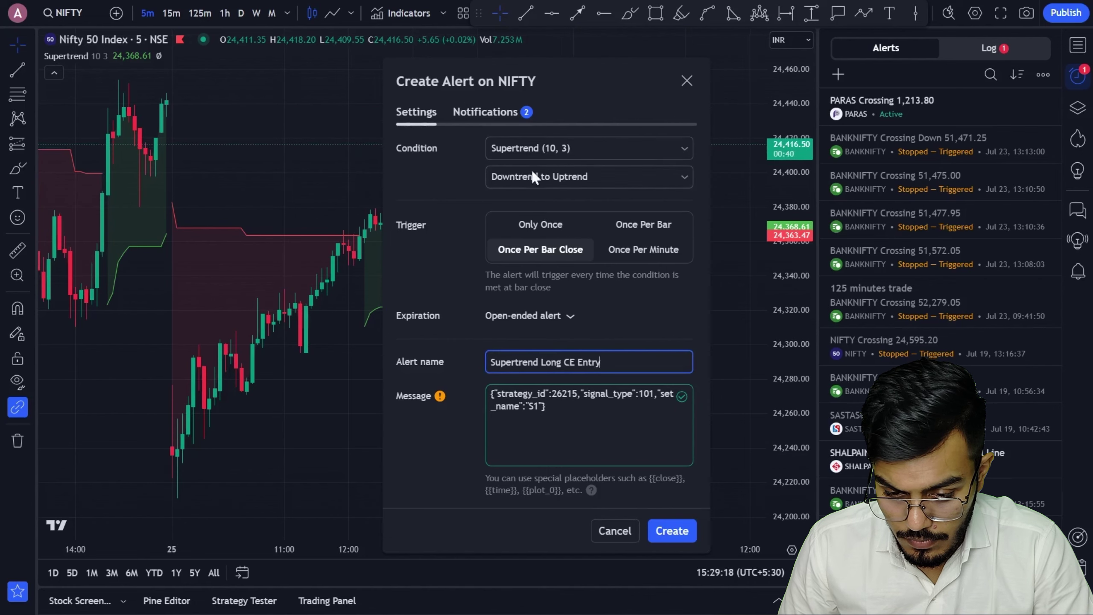
Replace the alert's Webhook URL with the copied SpeedBot connection URL.
click(499, 120)
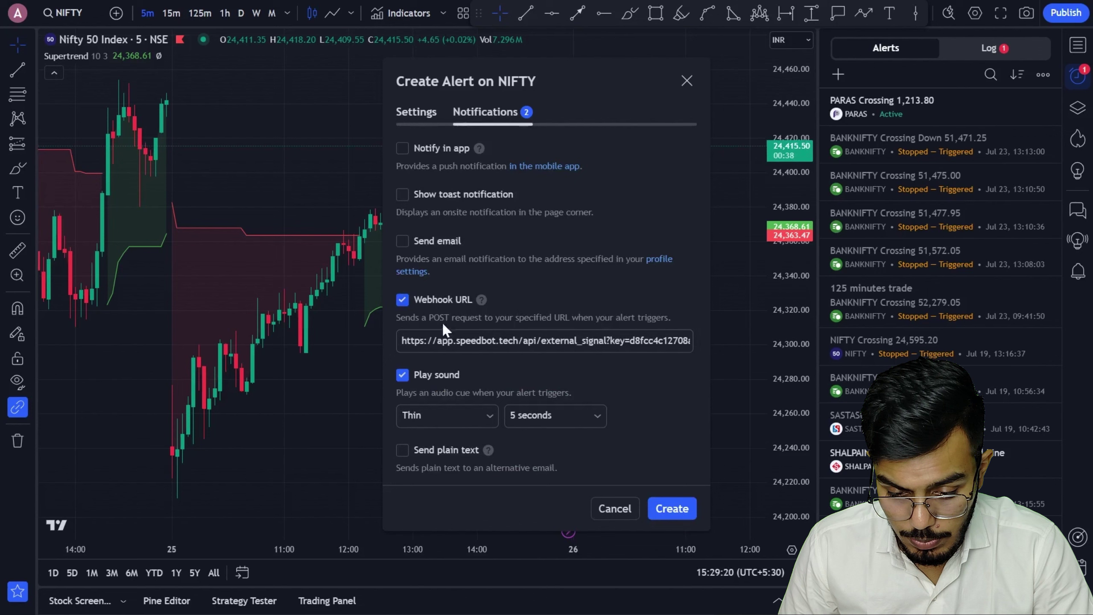
triple_click(477, 341)
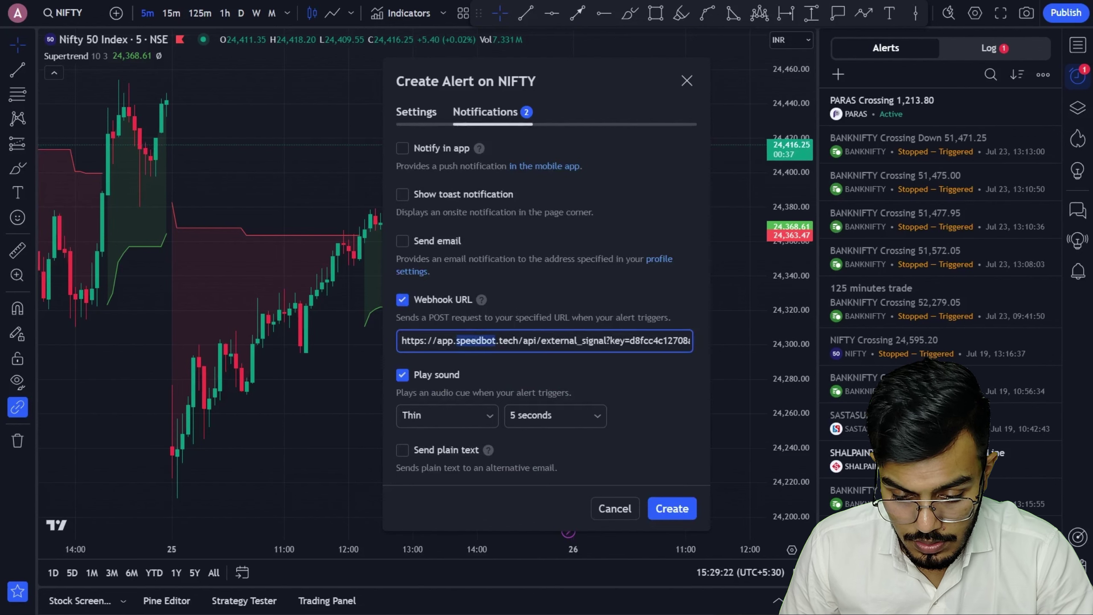
key(ctrl+v)
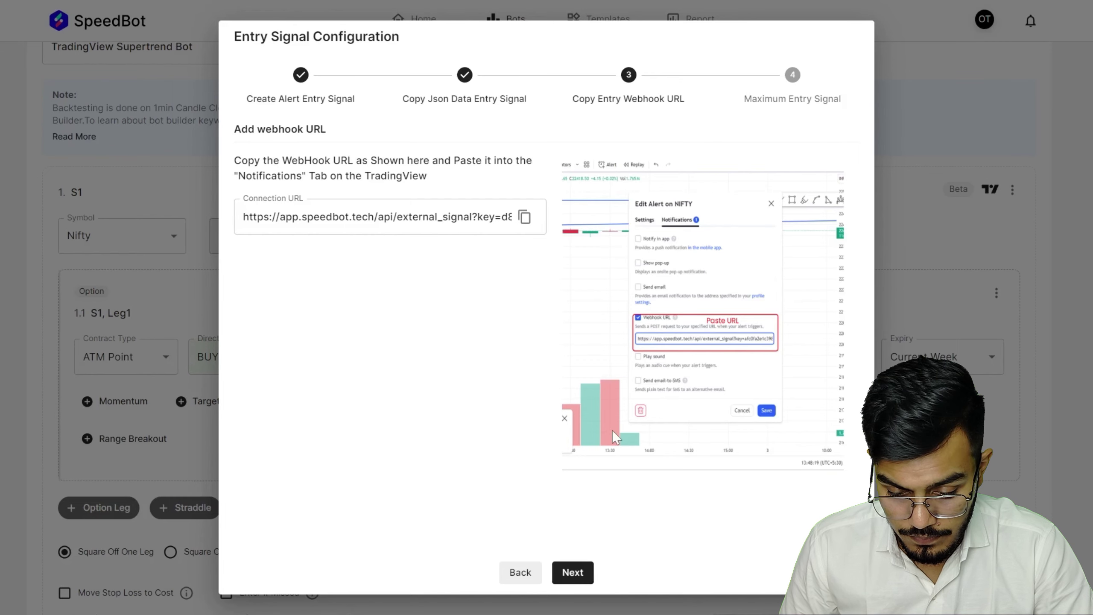
Advance to Maximum Entry Signal, keep entries at 1, and tick Add Exit Signal.
click(580, 572)
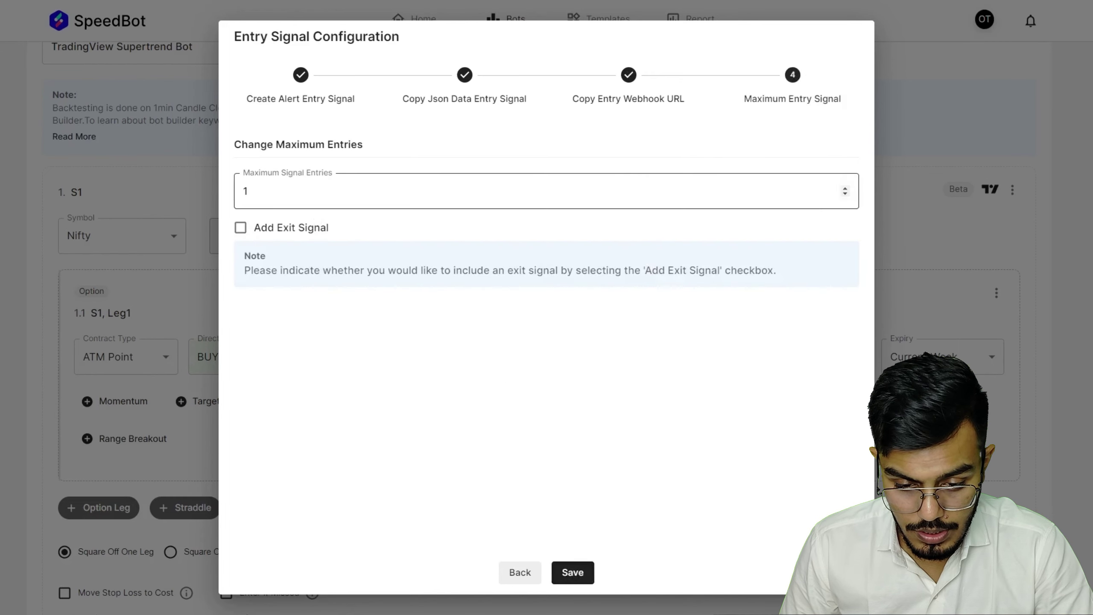
mouse_move(547, 191)
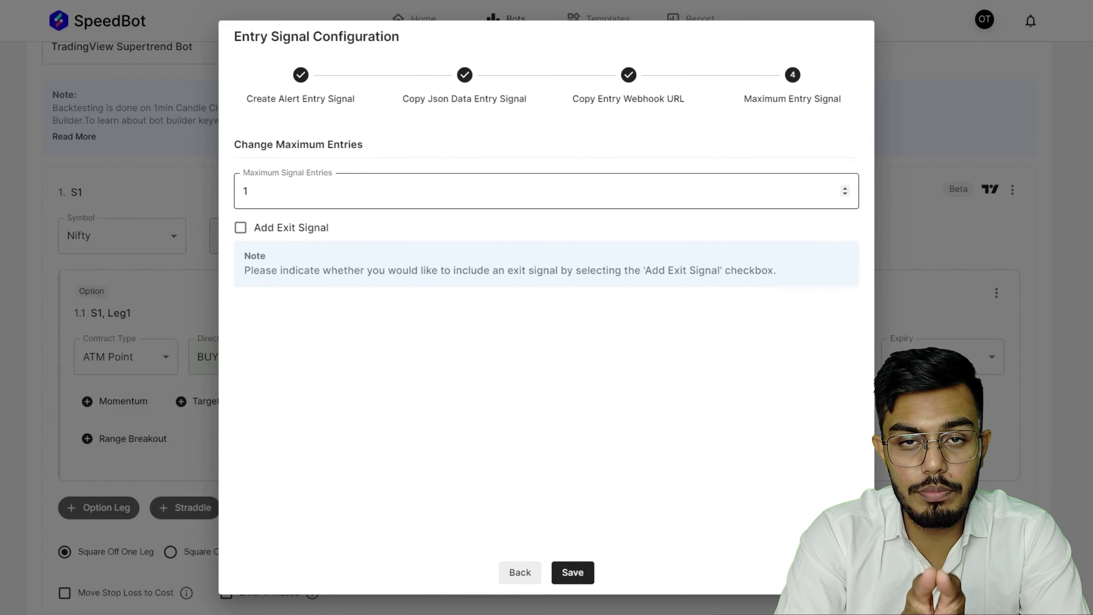
key(Tab)
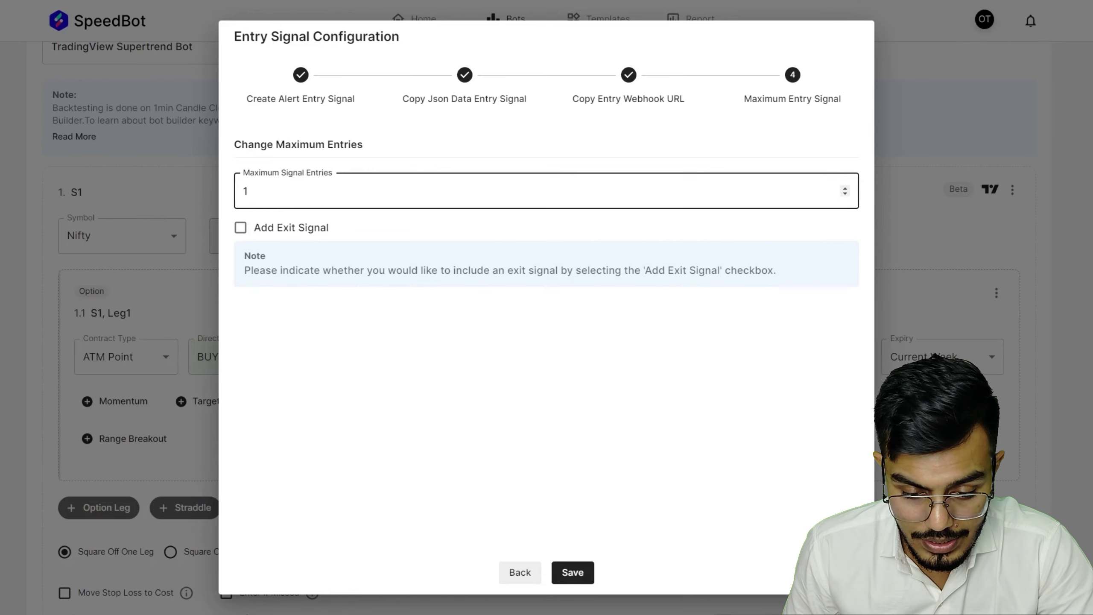
click(313, 233)
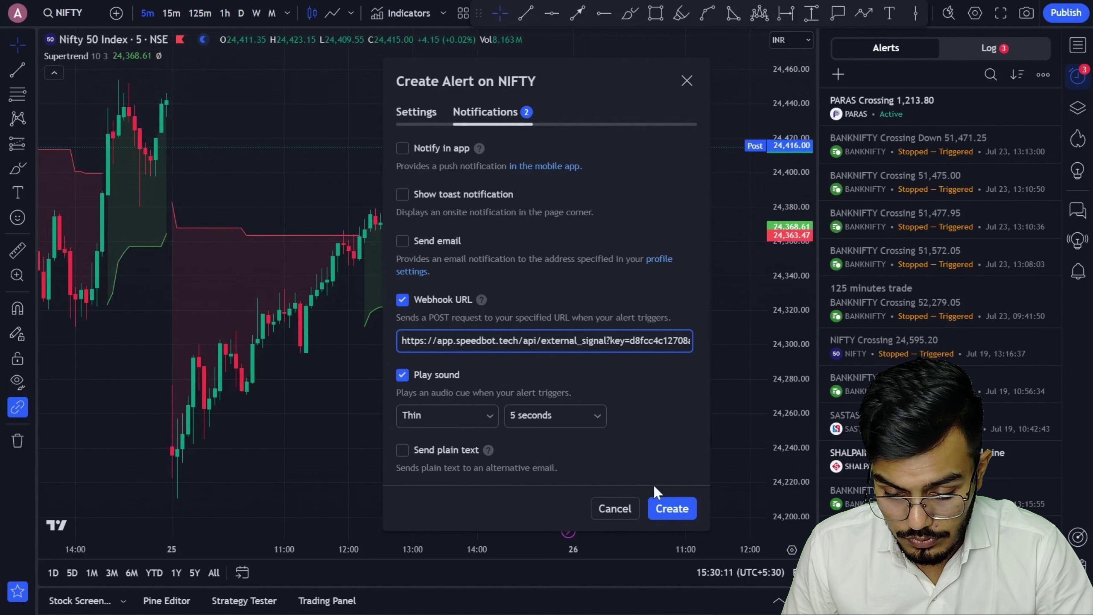
Create the Supertrend Long CE Entry alert on NIFTY 5m, then return to SpeedBot.
click(671, 508)
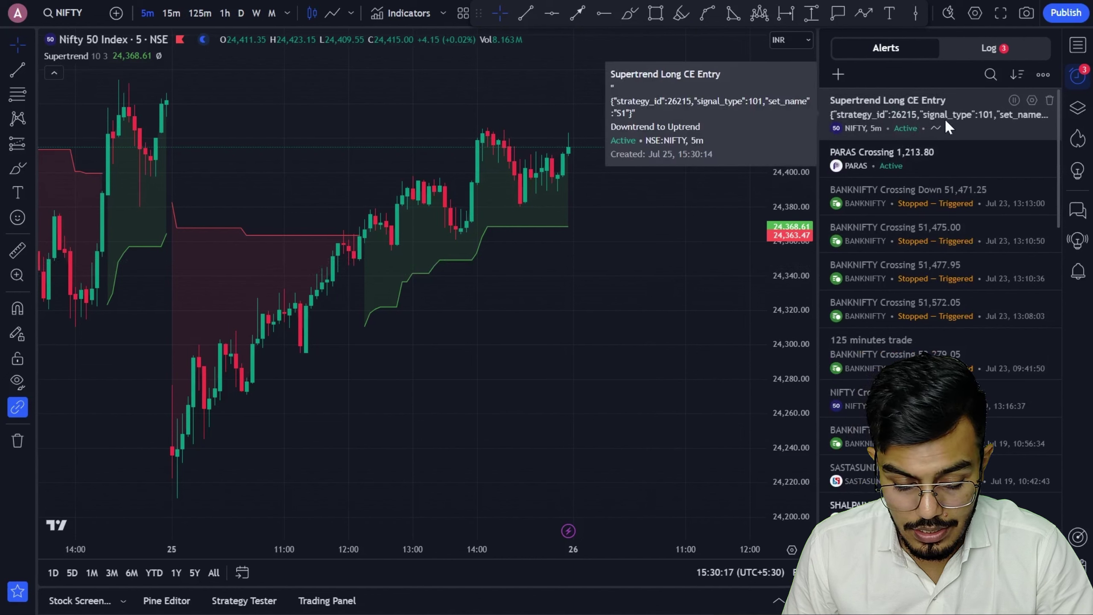
key(alt+Tab)
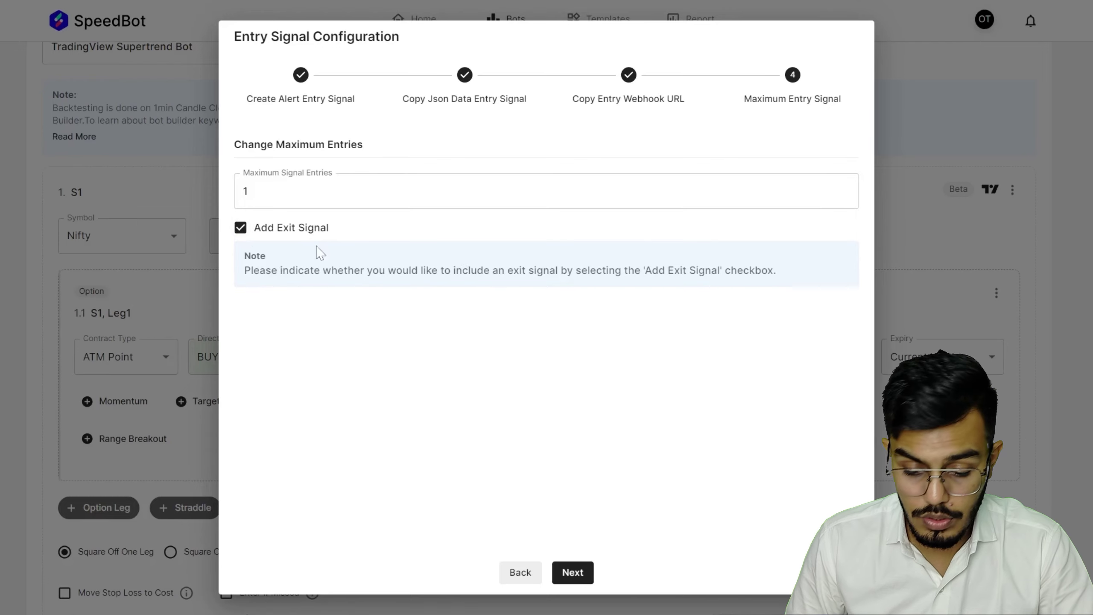
Reach the exit signal's JSON step and copy the S1 exit message for signal type 102.
click(574, 574)
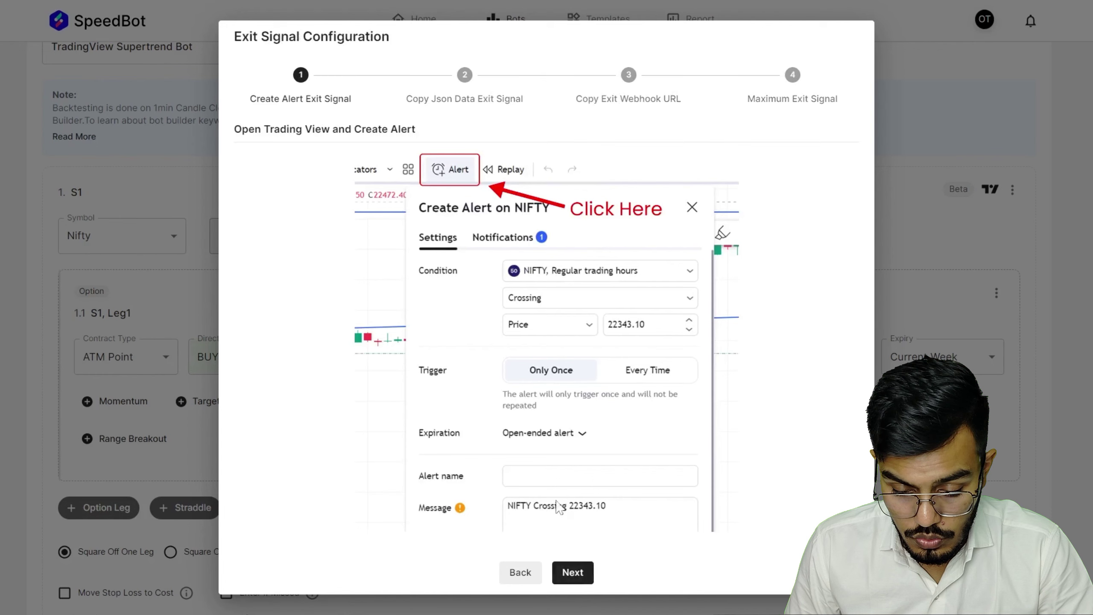
click(573, 573)
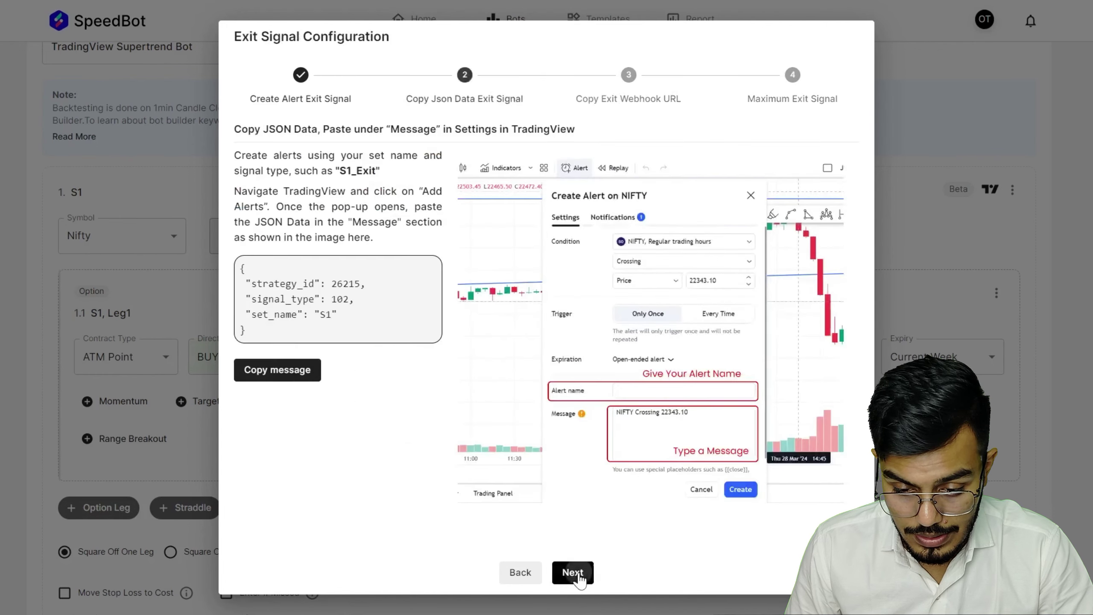
click(295, 370)
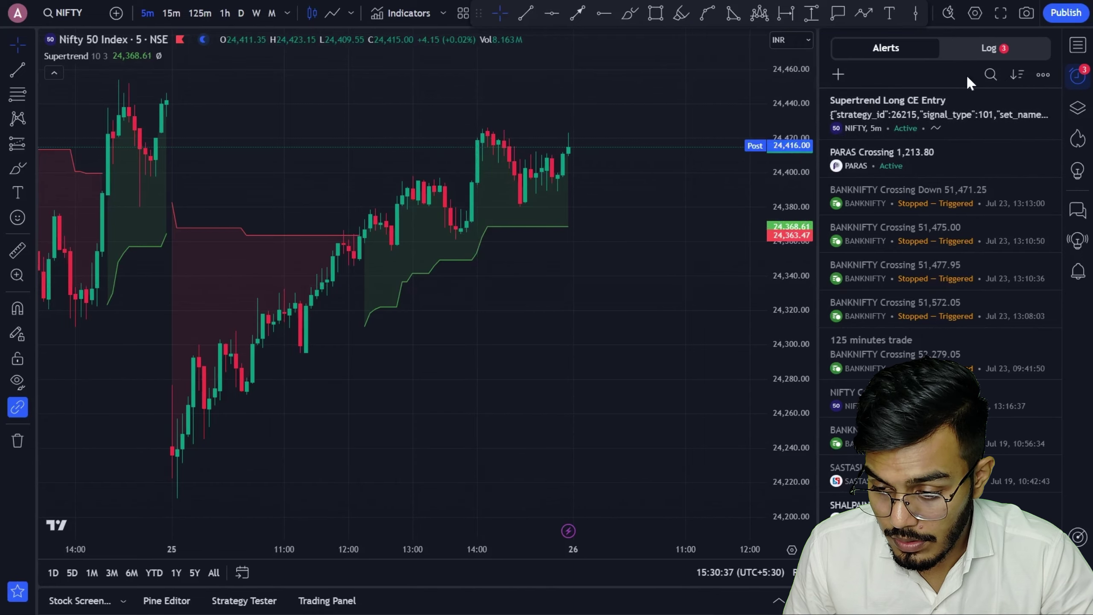
Start a new NIFTY alert on Supertrend (10, 3), Uptrend to Downtrend, once per bar close.
click(839, 74)
click(520, 148)
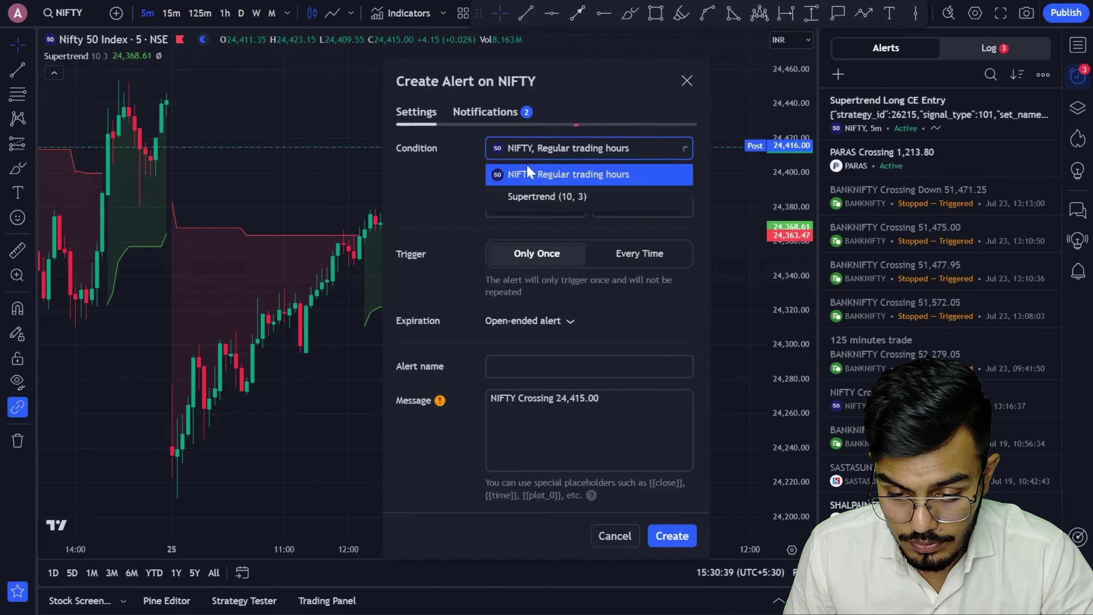
click(539, 198)
click(527, 175)
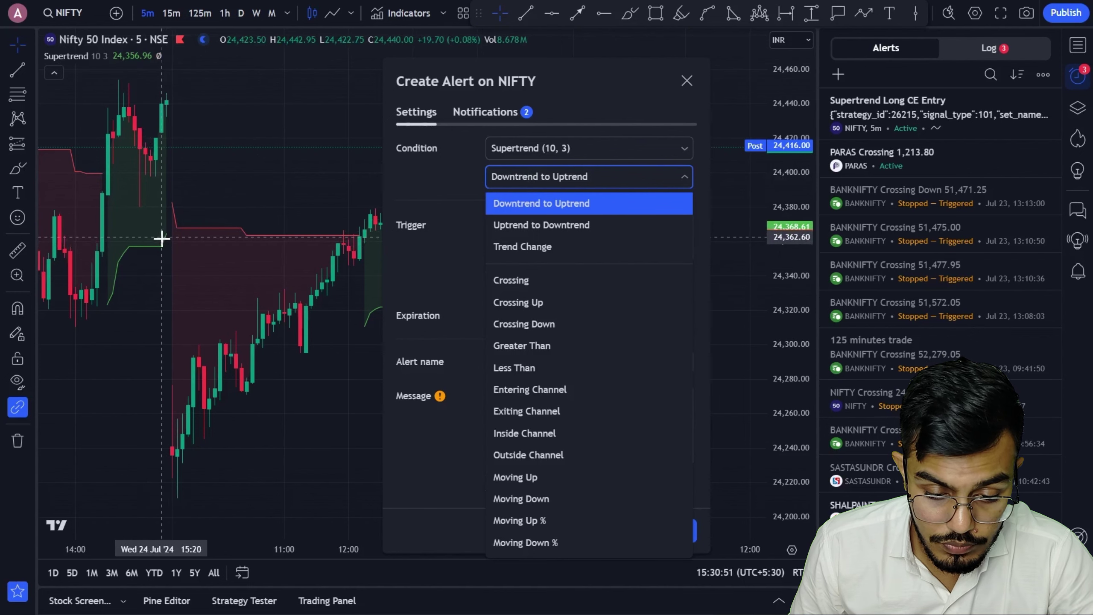
click(518, 233)
click(540, 250)
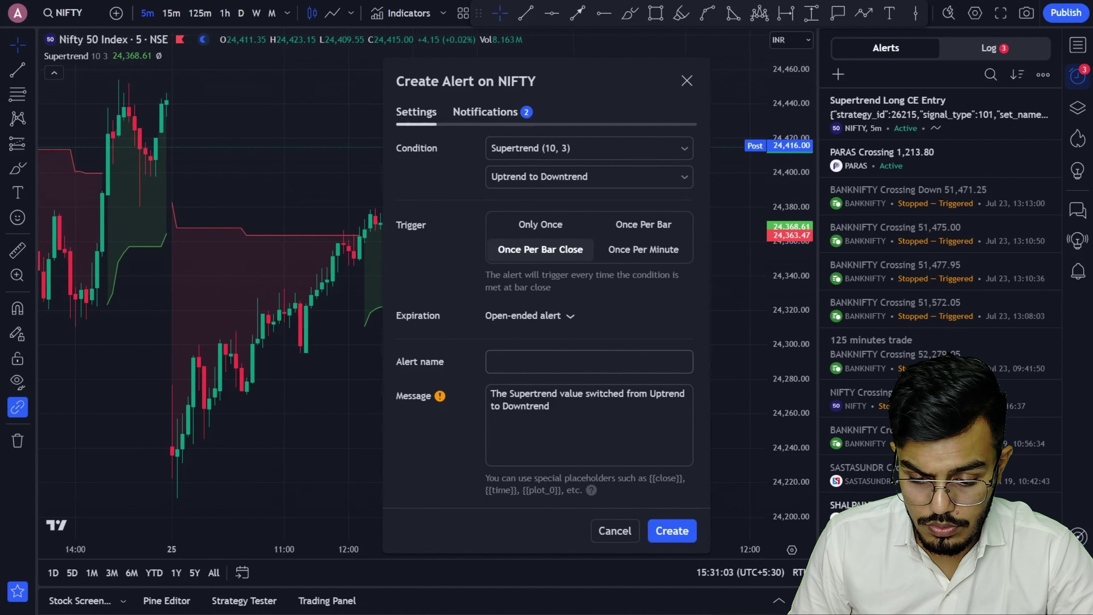
Name the alert 'Supetrend Long CE Exit' and replace its message with the exit JSON.
click(590, 361)
text(Supetrend Long CE Exit)
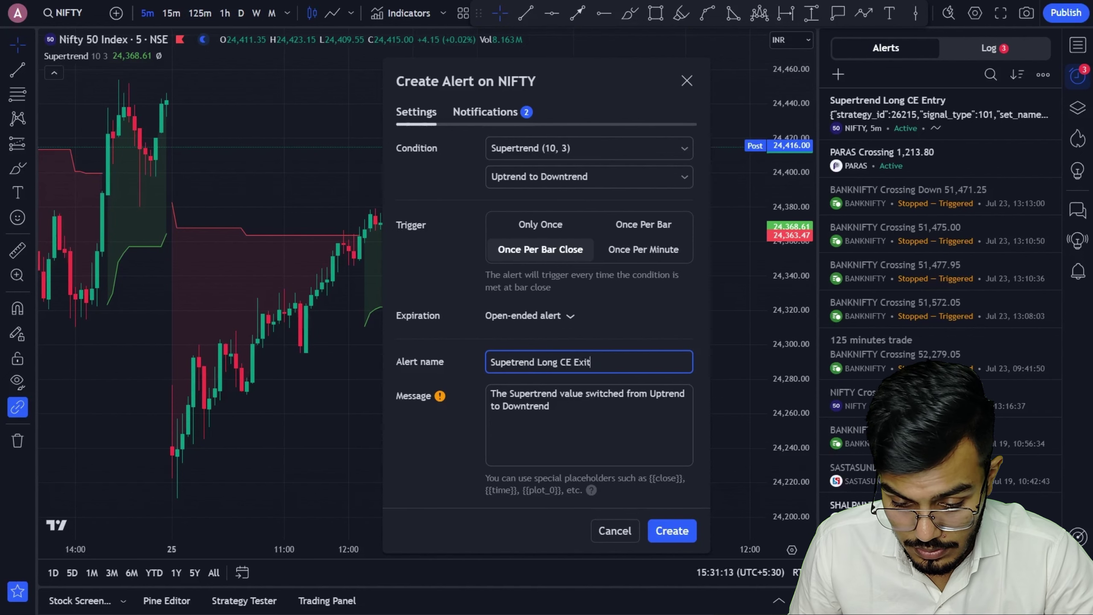
key(Tab)
key(ctrl+a)
text({"strategy_id":26215,"signal_type":102,"set_name":"S1"})
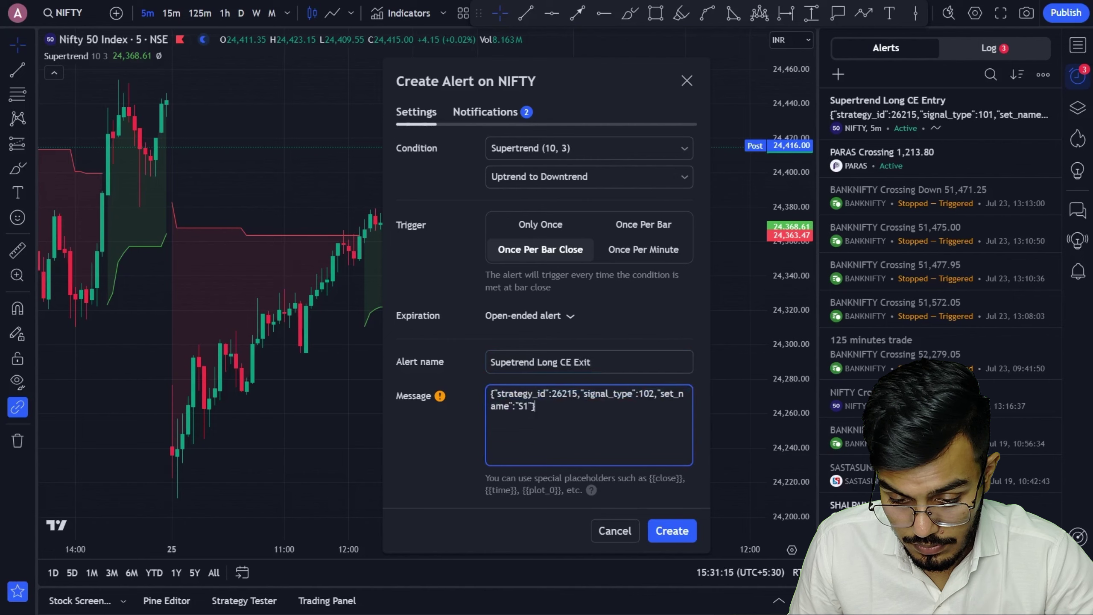
Set the alert's webhook URL to SpeedBot's exit webhook and create the exit alert.
click(496, 110)
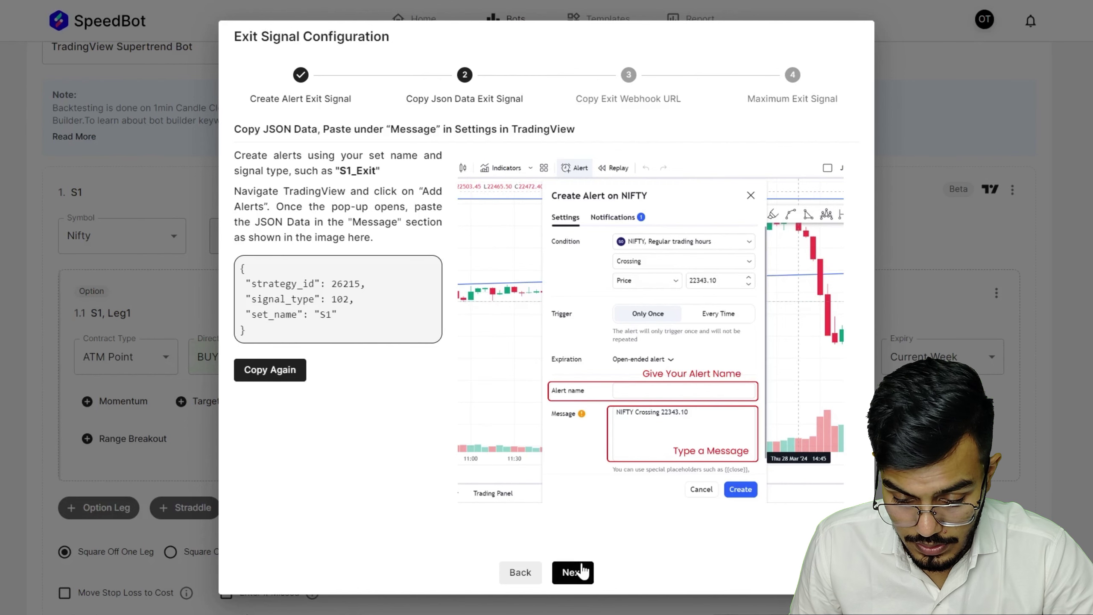
click(573, 572)
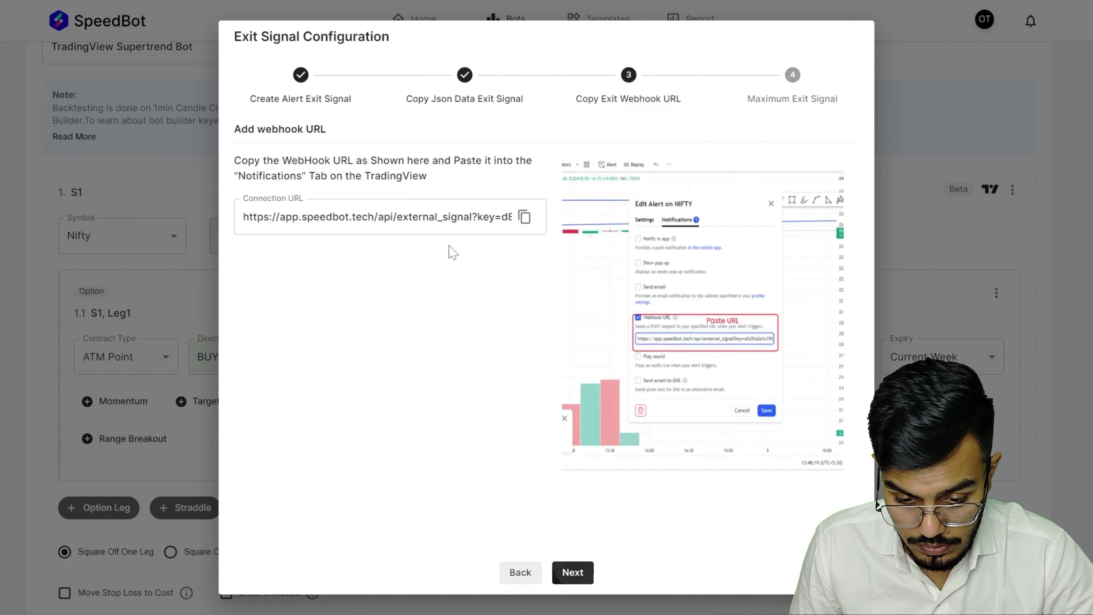
click(524, 217)
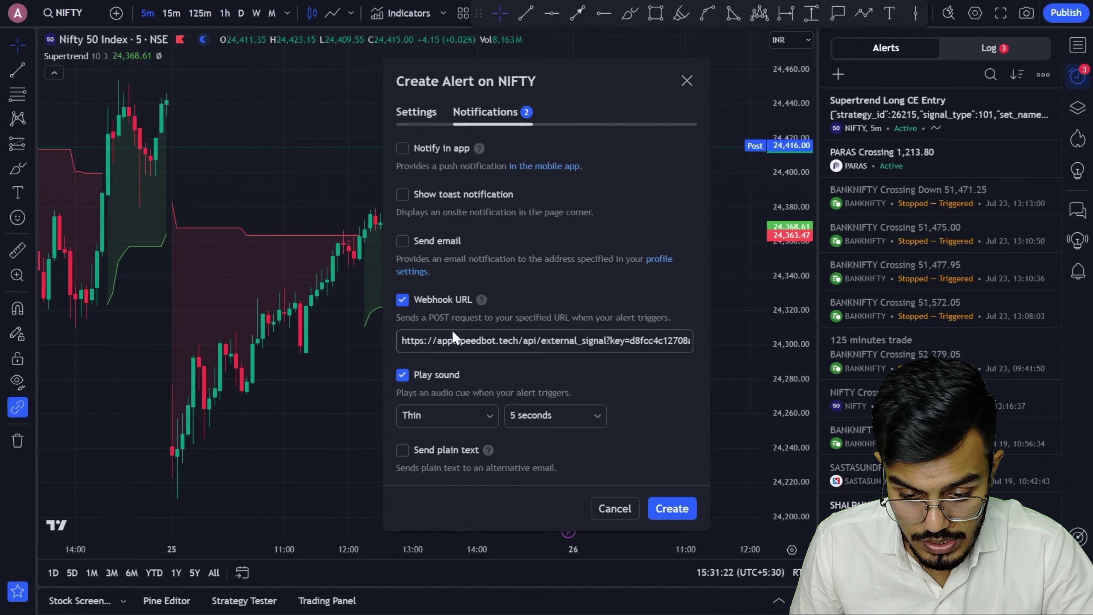
click(513, 333)
key(ctrl+a)
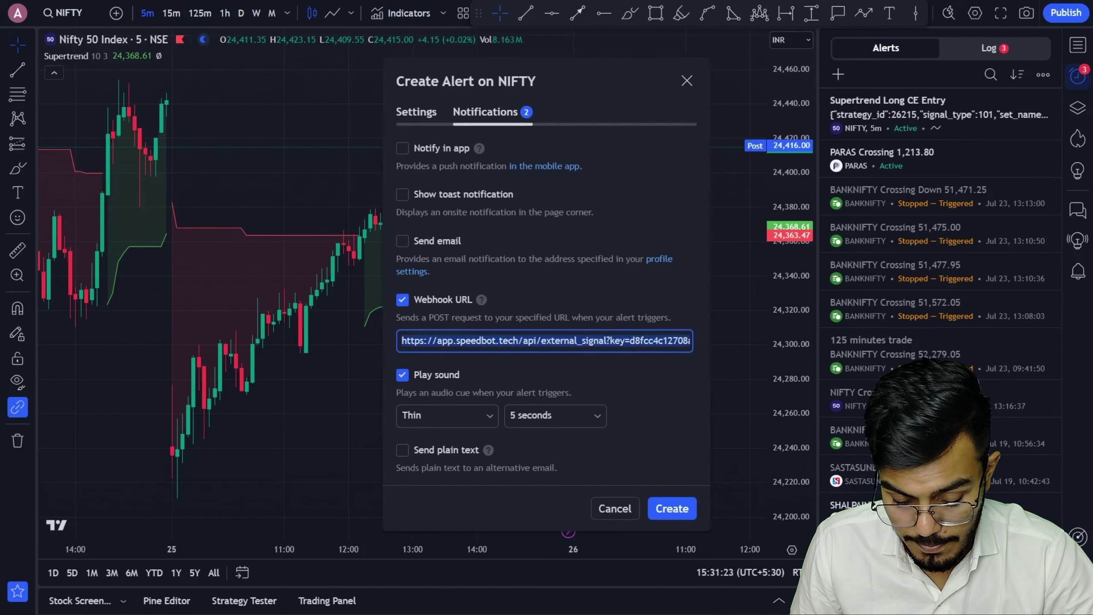
key(ctrl+v)
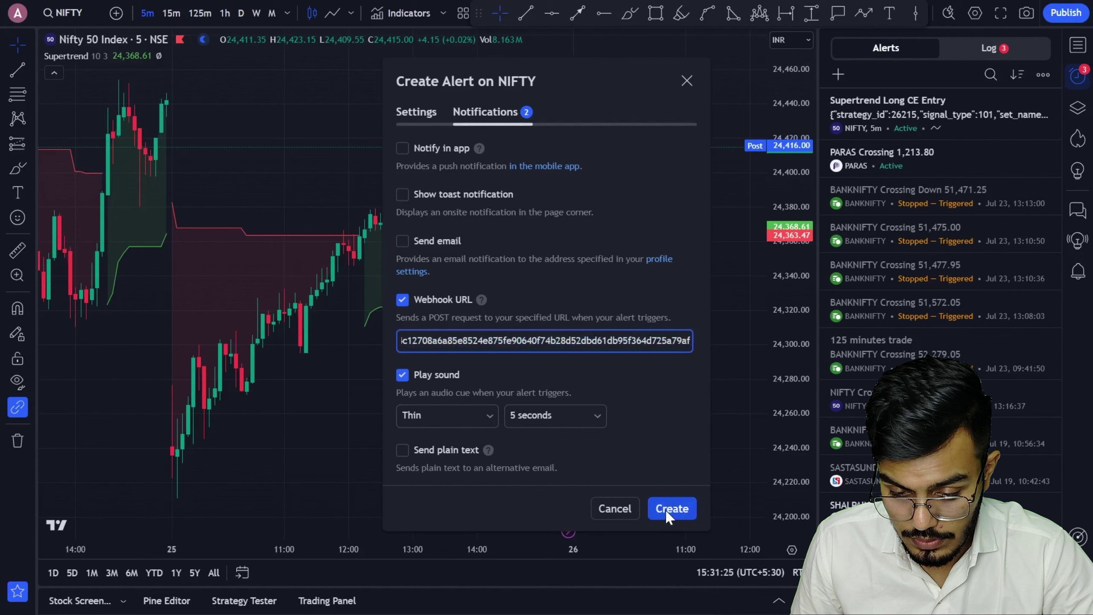
click(672, 510)
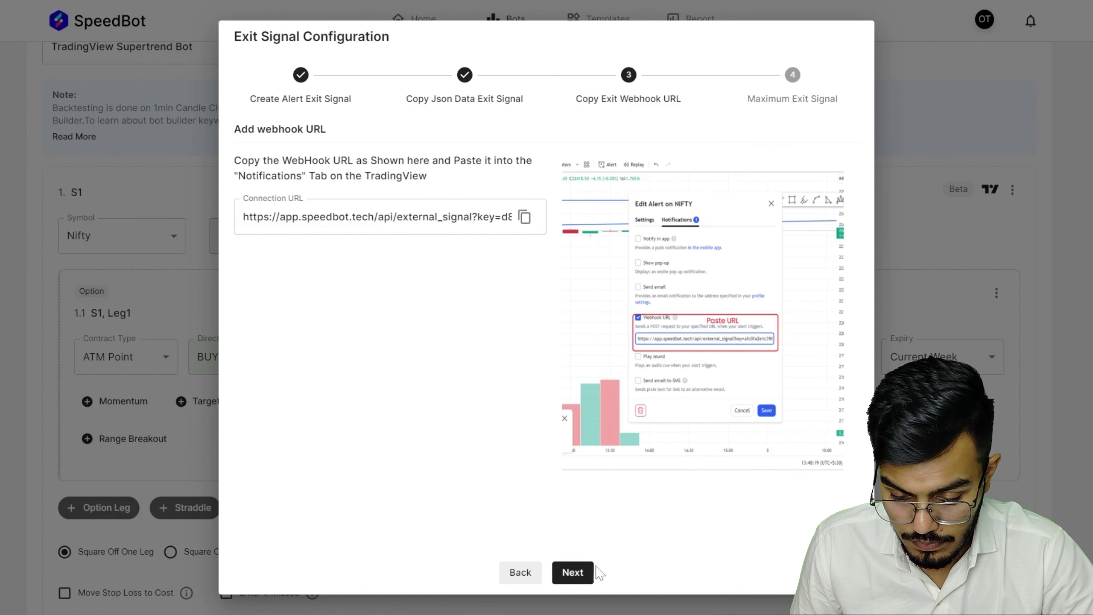
Keep maximum exit signals at 1 and save the exit signal configuration.
click(589, 573)
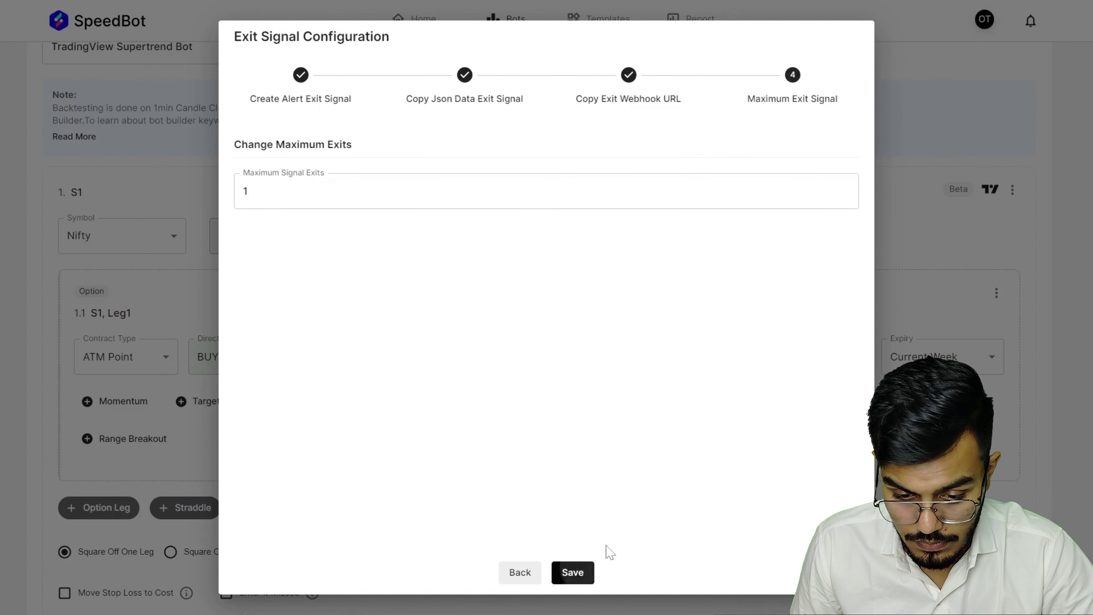
click(571, 574)
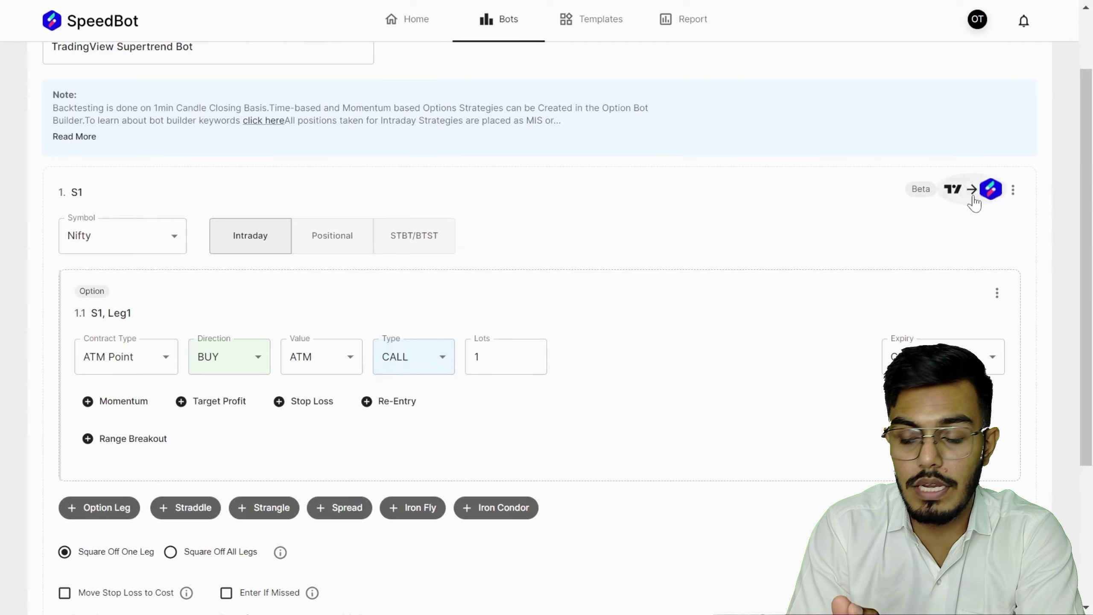
scroll(567, 357, down, 3)
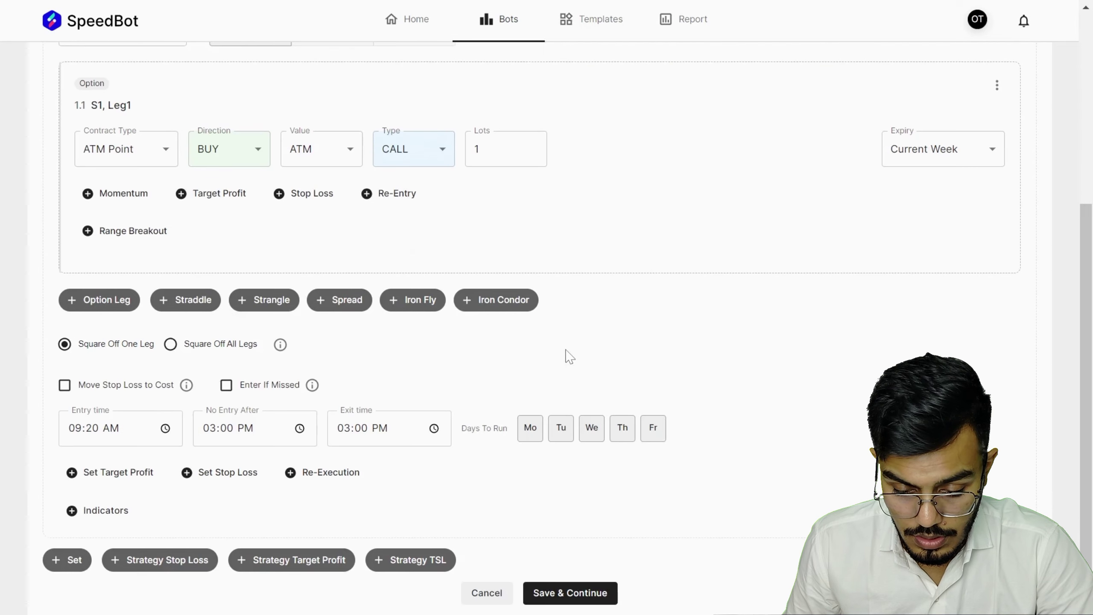
Save the TradingView Supertrend Bot strategy and its backtesting parameters.
click(550, 596)
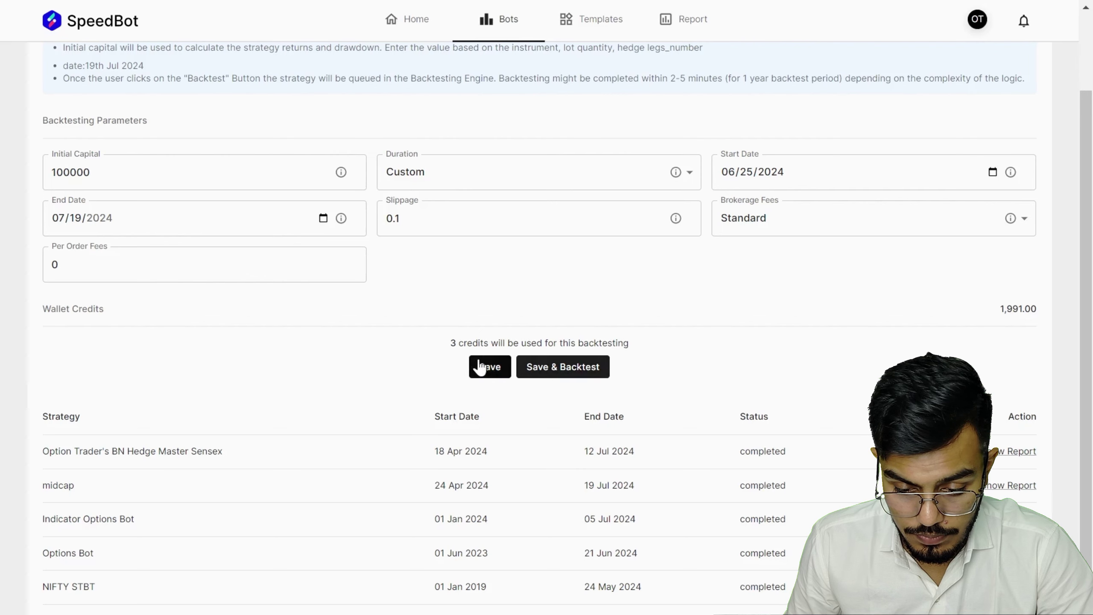
click(480, 368)
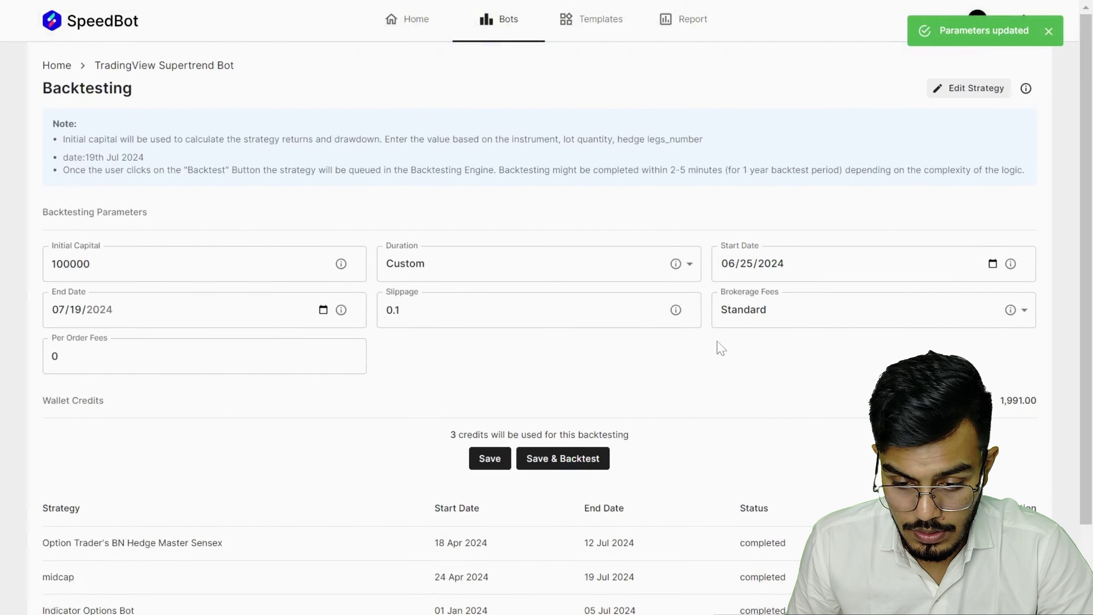
Start TradingView Supertrend Bot in paper trading from the All Bots list.
click(147, 69)
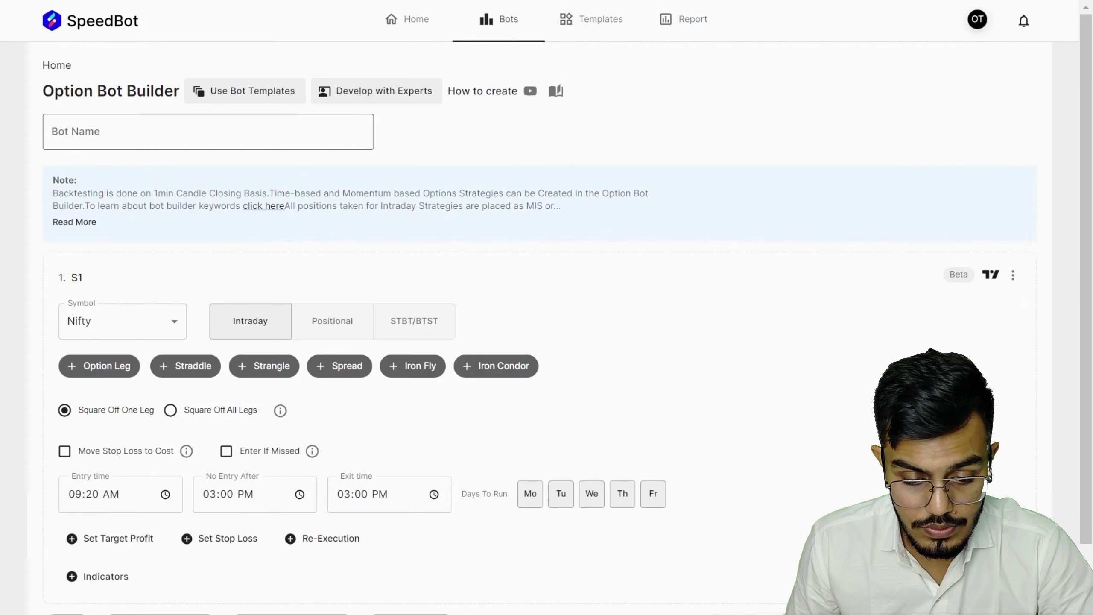
click(511, 26)
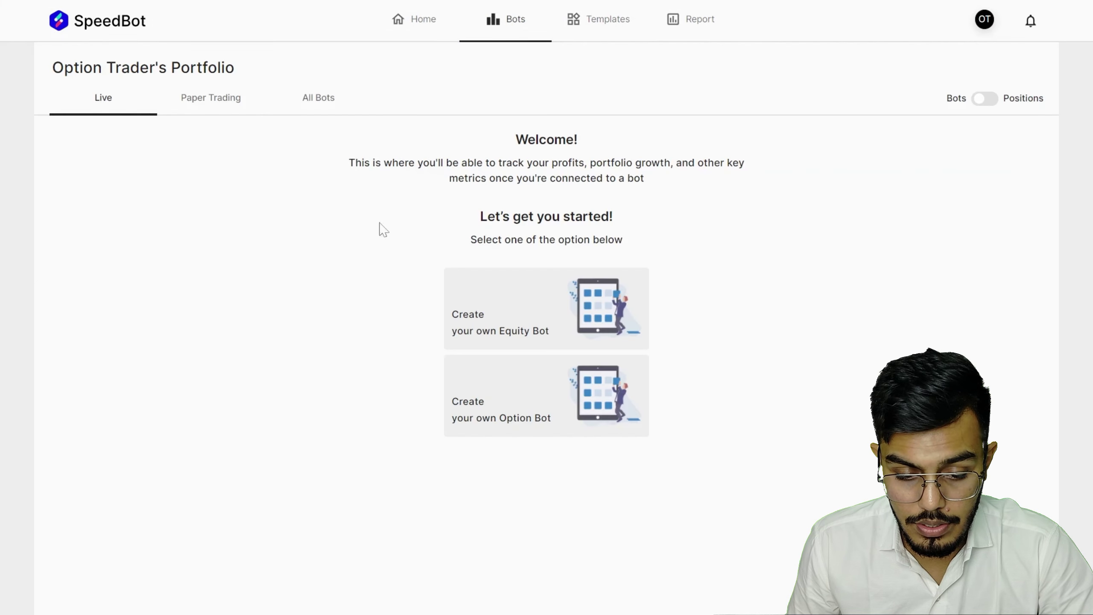
click(316, 105)
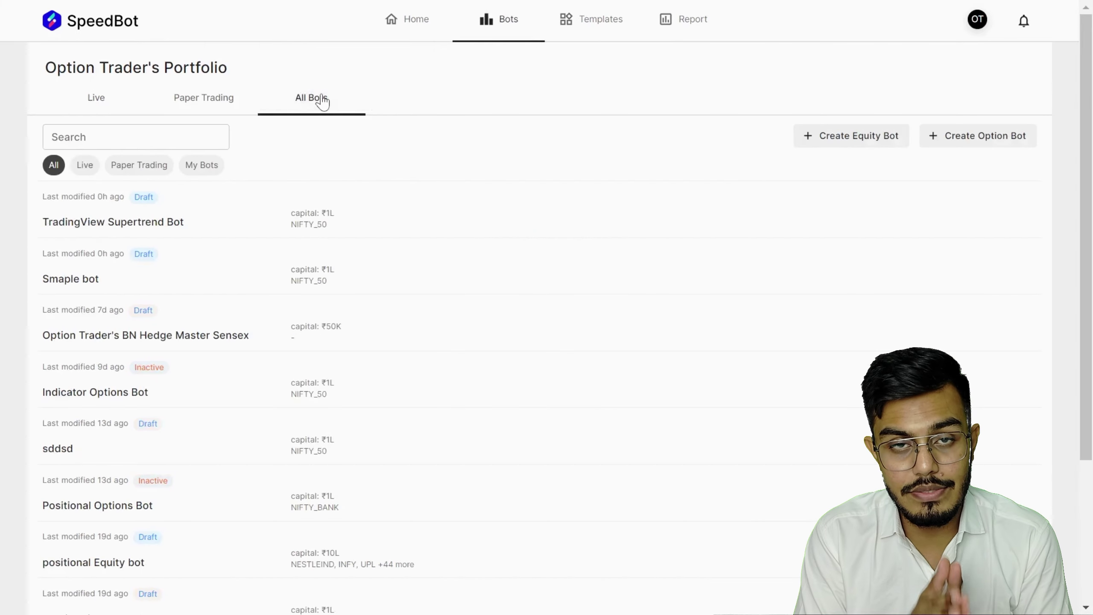
mouse_move(547, 218)
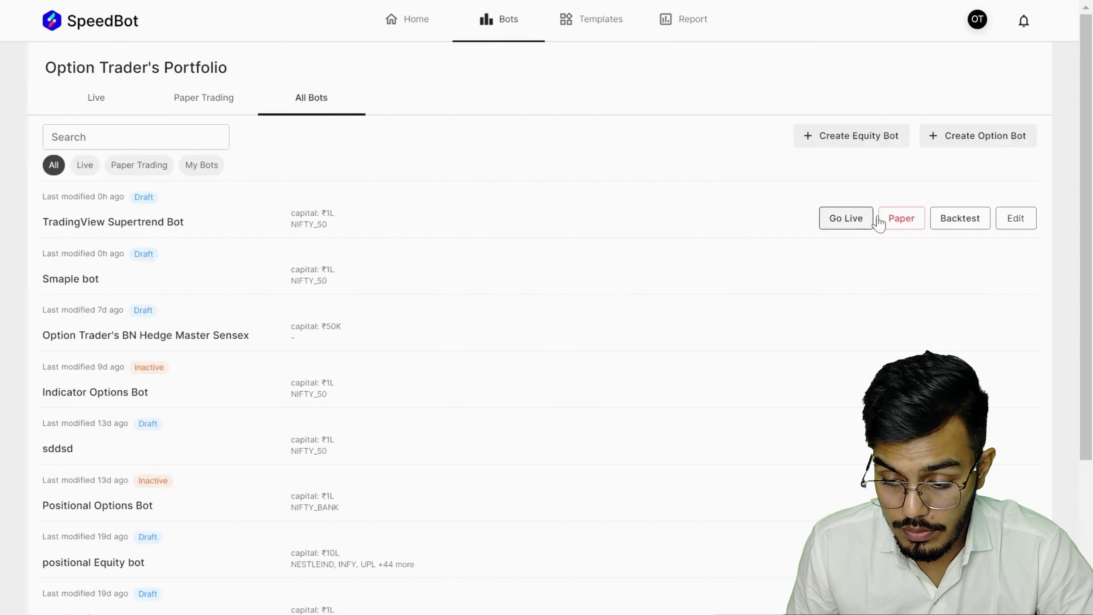
click(890, 223)
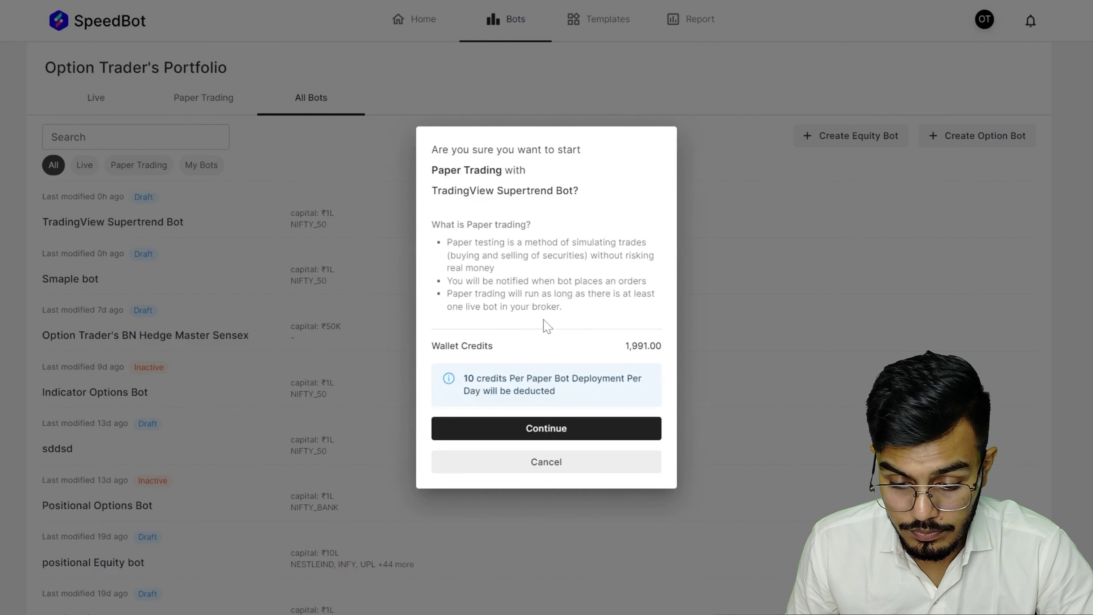
click(516, 425)
click(482, 363)
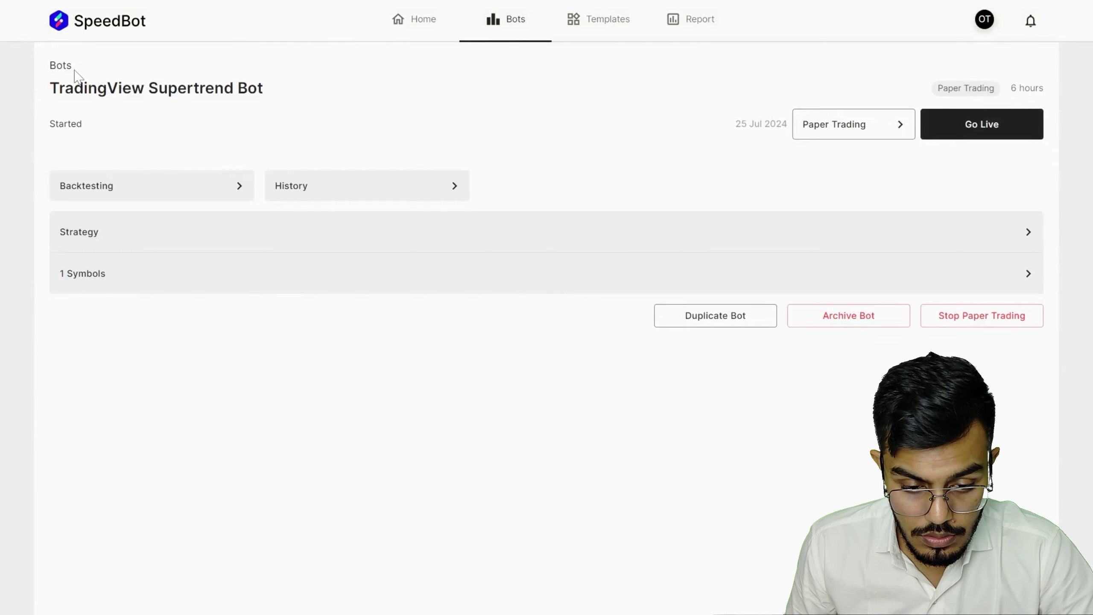
Switch to the Paper Trading portfolio view showing the bot tagged as Paper.
click(205, 99)
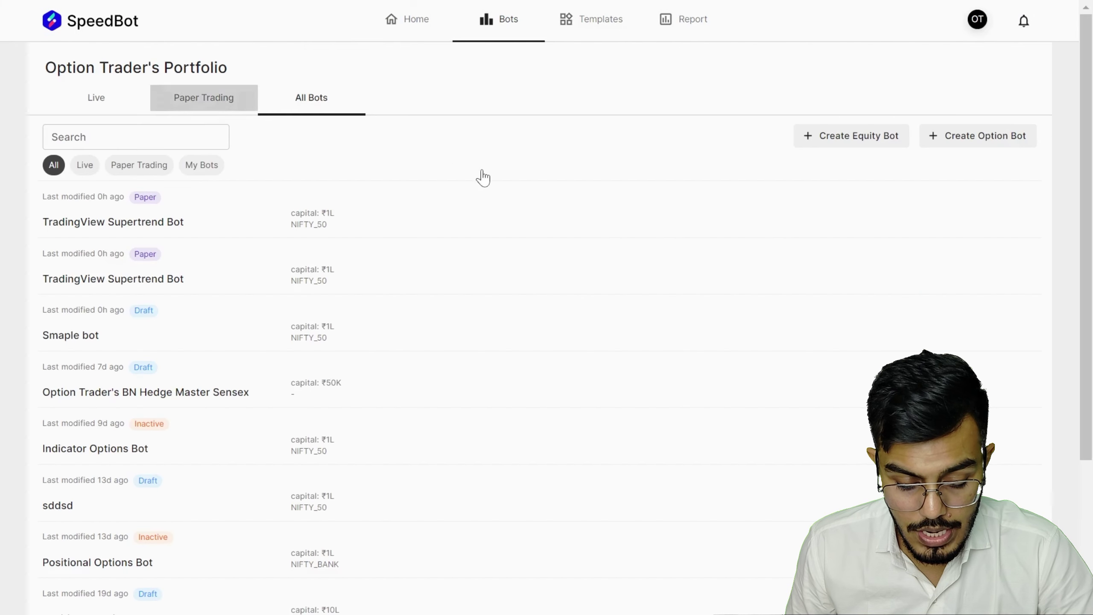